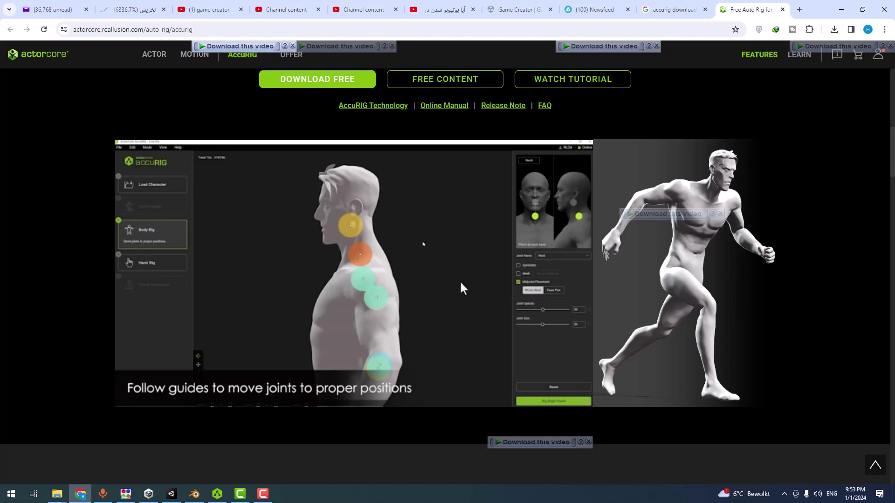
{"action": "scroll", "coordinate": [455, 289], "scroll_direction": "down", "scroll_amount": 1}
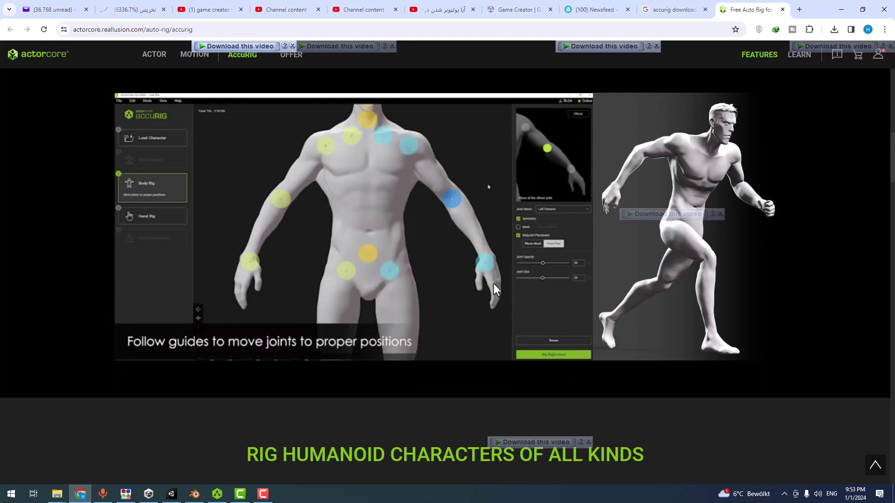
{"action": "scroll", "coordinate": [494, 250], "scroll_direction": "up", "scroll_amount": 10}
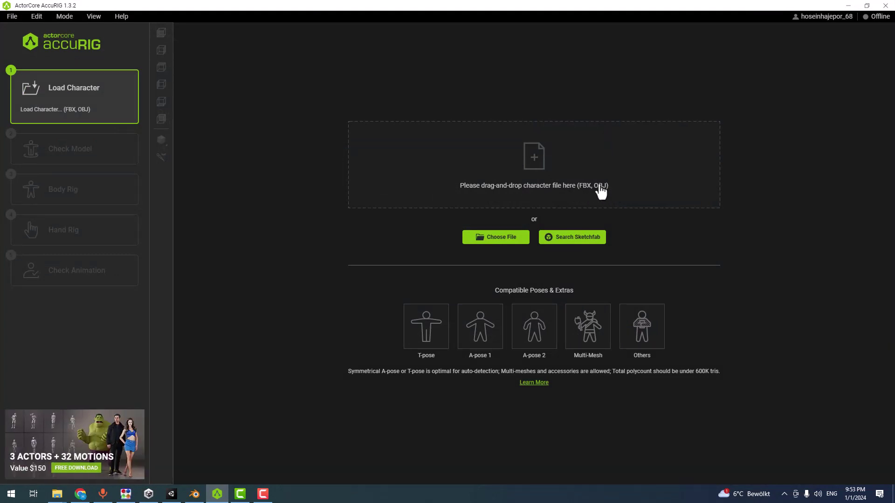
Step: Load the character model Hulk.obj from the source folder inside the character folder
{"action": "left_click", "coordinate": [601, 191]}
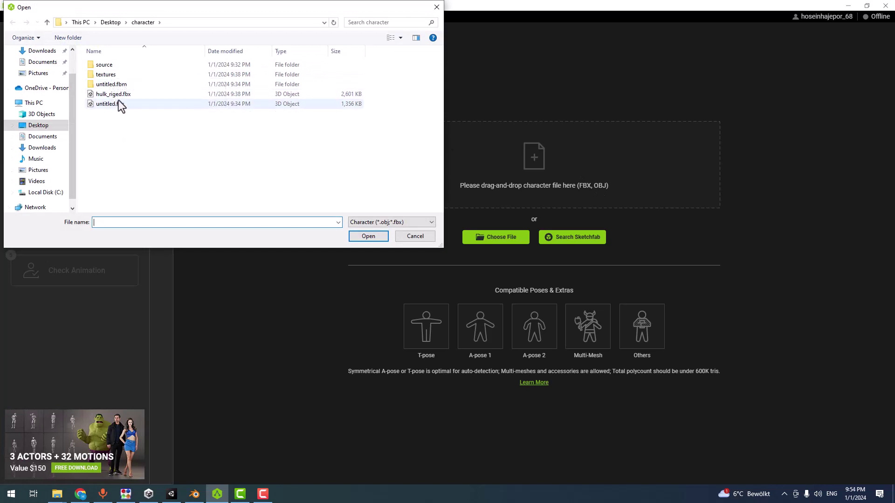
{"action": "double_click", "coordinate": [109, 65]}
{"action": "double_click", "coordinate": [107, 65]}
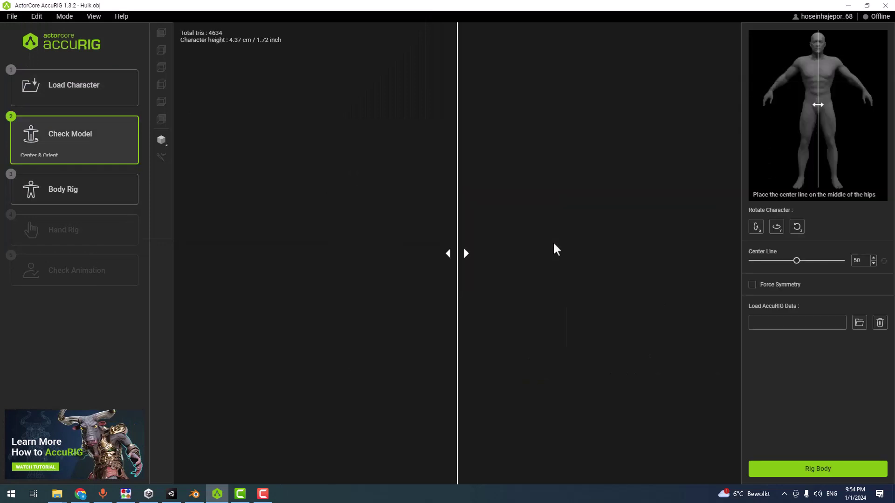
Step: Set the character's viewport display to Wireframe on Shaded
{"action": "left_click", "coordinate": [161, 140]}
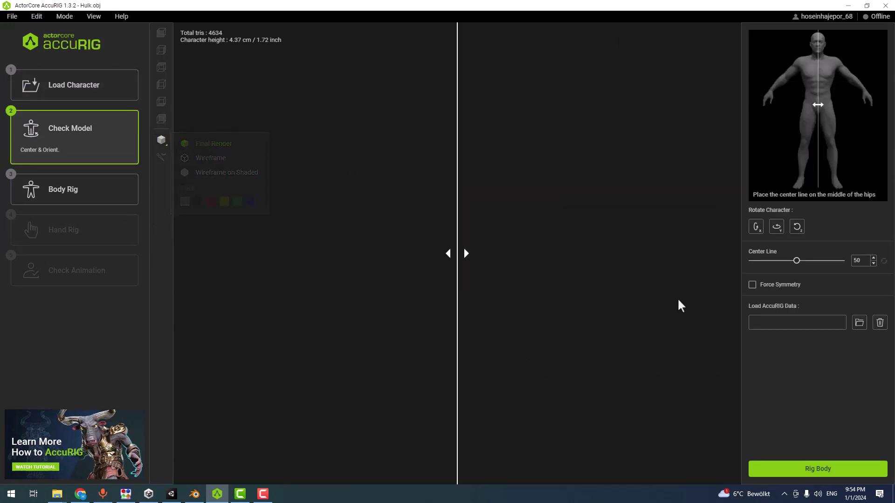
{"action": "left_click", "coordinate": [161, 139]}
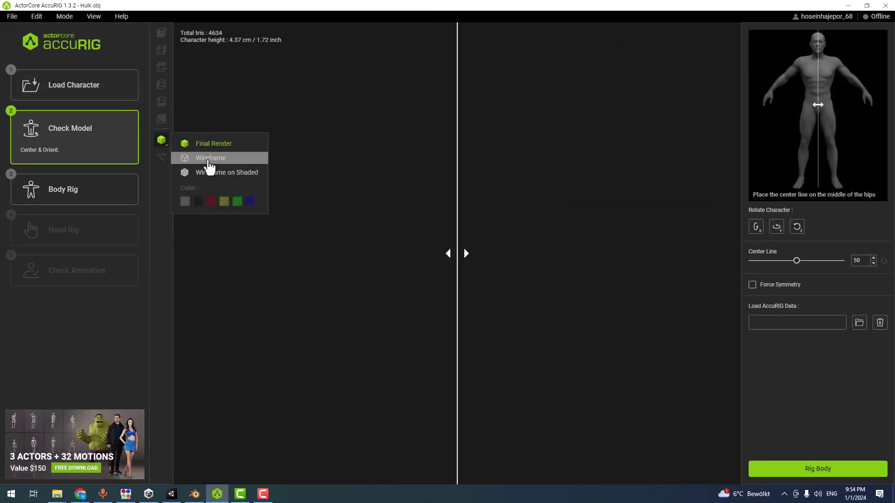
{"action": "left_click", "coordinate": [208, 158]}
{"action": "left_click", "coordinate": [212, 173]}
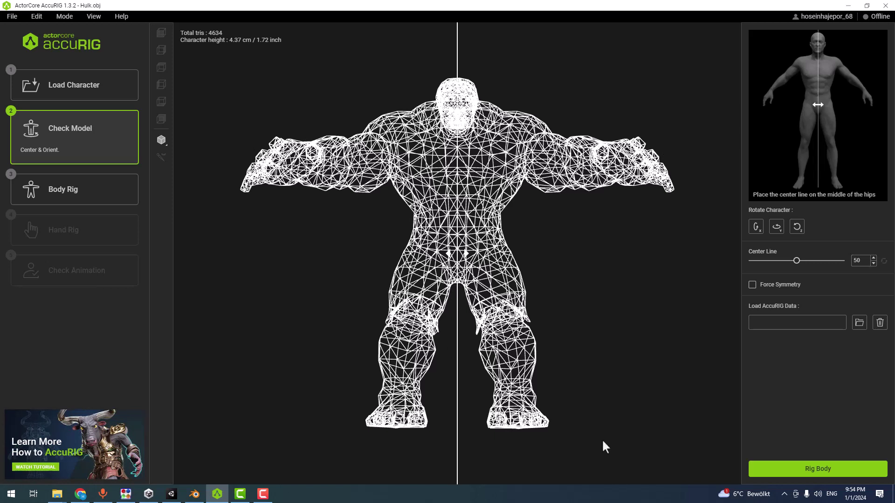
Step: Start the body rig and, with Symmetry enabled, raise the left calf joint to the center of the knee
{"action": "left_click", "coordinate": [815, 472]}
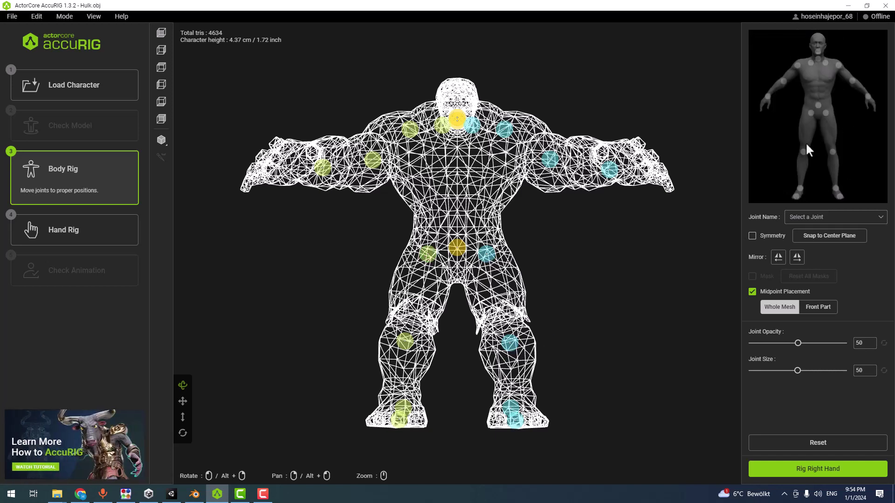
{"action": "left_click", "coordinate": [510, 347]}
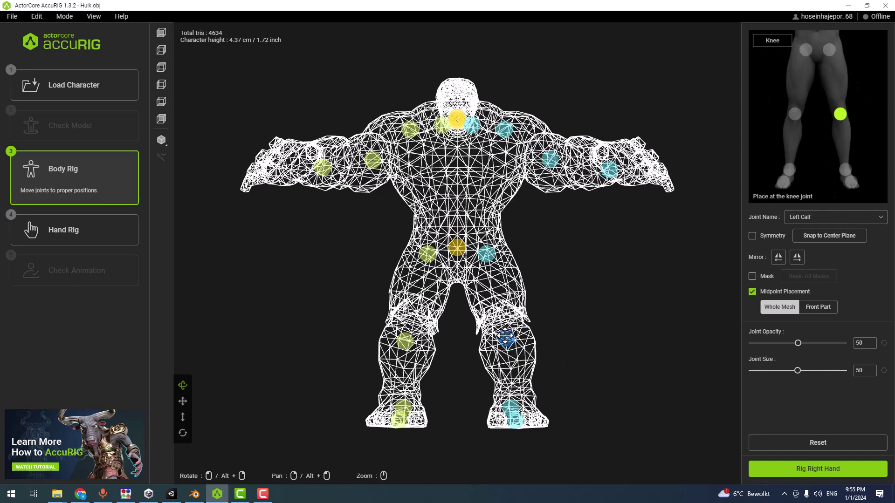
{"action": "left_click_drag", "start_coordinate": [510, 348], "coordinate": [508, 347]}
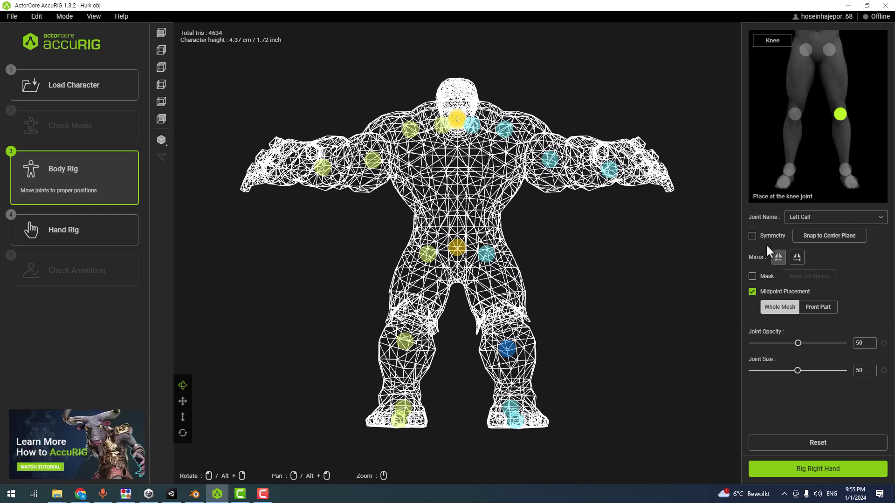
{"action": "left_click_drag", "start_coordinate": [517, 350], "coordinate": [500, 314]}
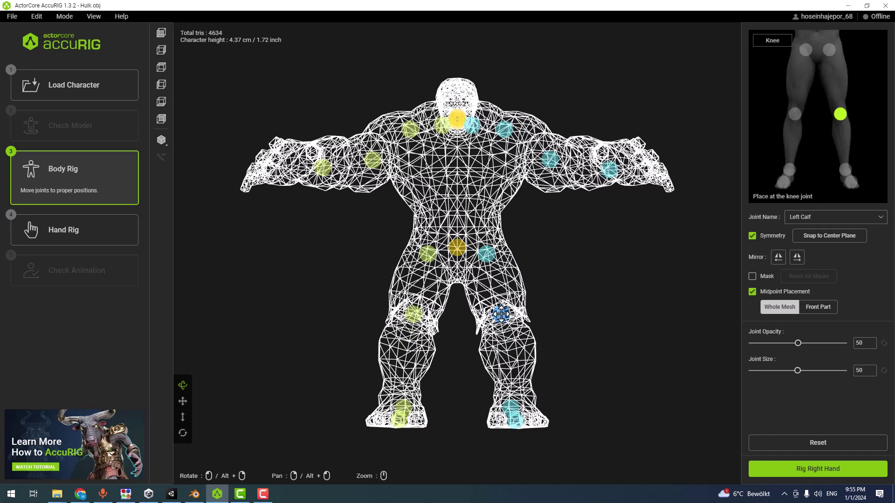
Step: Reposition the left hip, elbow, shoulder and clavicle joints to fit the Hulk mesh, shifting the arm joints outward
{"action": "left_click_drag", "start_coordinate": [486, 254], "coordinate": [488, 259]}
{"action": "left_click_drag", "start_coordinate": [549, 160], "coordinate": [567, 165]}
{"action": "left_click", "coordinate": [502, 132]}
{"action": "left_click_drag", "start_coordinate": [502, 134], "coordinate": [527, 151]}
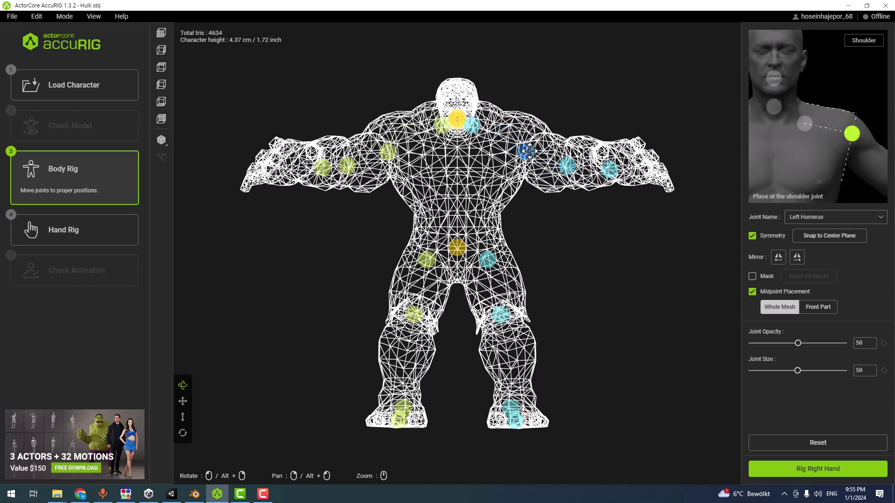
{"action": "left_click_drag", "start_coordinate": [481, 131], "coordinate": [499, 142]}
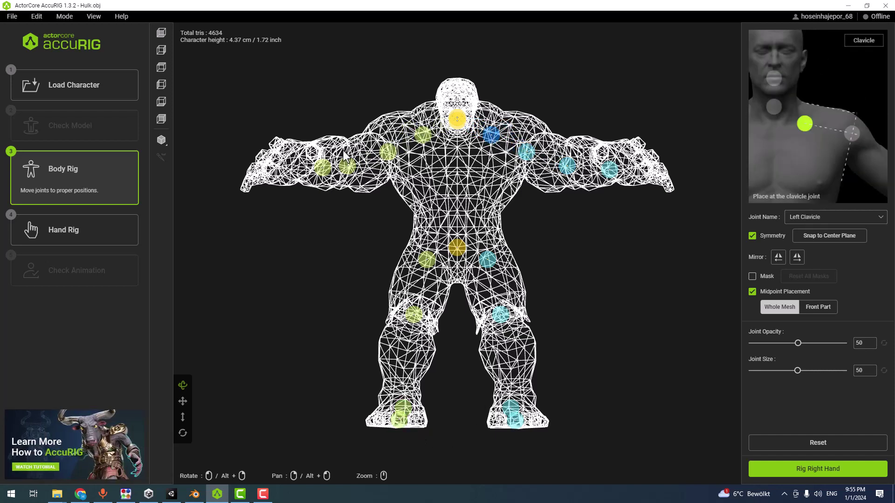
Step: Center the left wrist and left elbow joints inside the arm from an angled side view
{"action": "left_click_drag", "start_coordinate": [629, 233], "coordinate": [613, 191]}
{"action": "left_click_drag", "start_coordinate": [545, 156], "coordinate": [554, 148]}
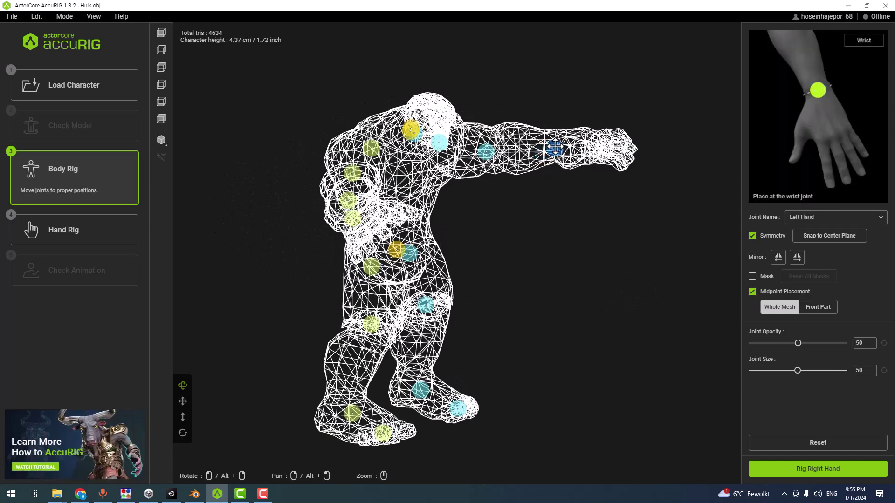
{"action": "left_click", "coordinate": [488, 153]}
{"action": "left_click_drag", "start_coordinate": [488, 152], "coordinate": [497, 149]}
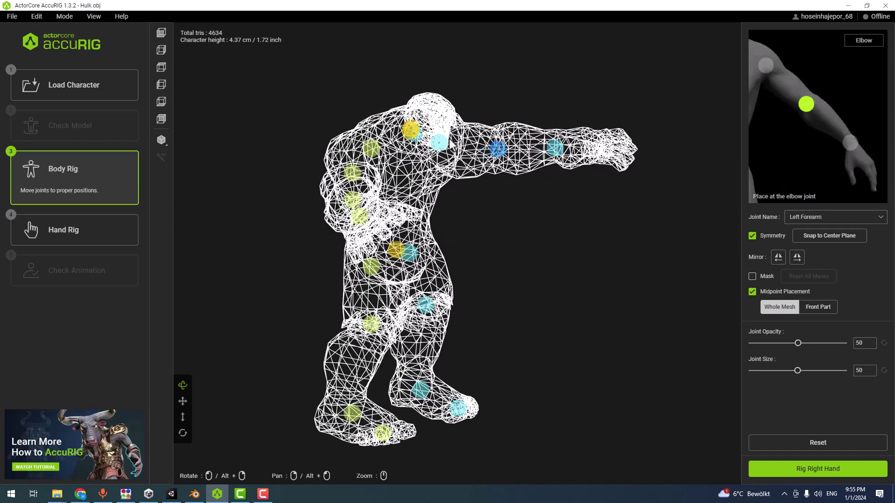
Step: Place the head joint inside the head and the neck joint at the neck base from a side view
{"action": "left_click_drag", "start_coordinate": [595, 306], "coordinate": [504, 237]}
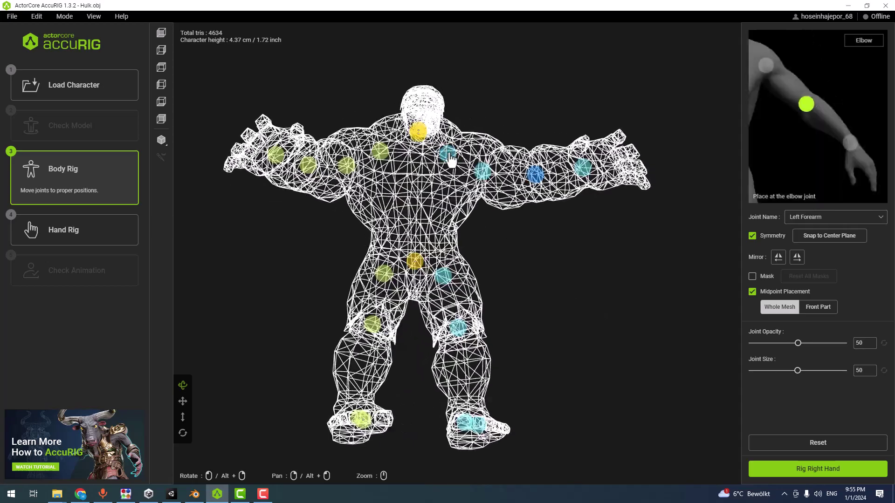
{"action": "left_click_drag", "start_coordinate": [643, 326], "coordinate": [701, 346]}
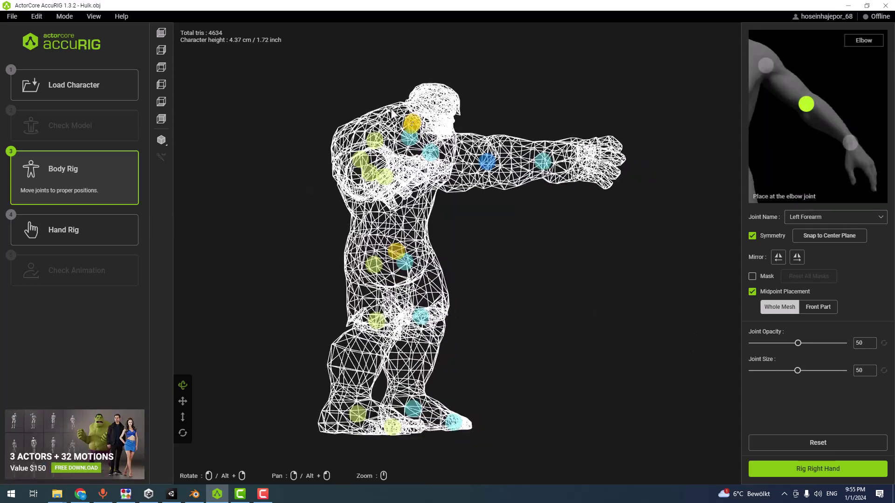
{"action": "left_click_drag", "start_coordinate": [562, 258], "coordinate": [442, 115]}
{"action": "left_click", "coordinate": [424, 130]}
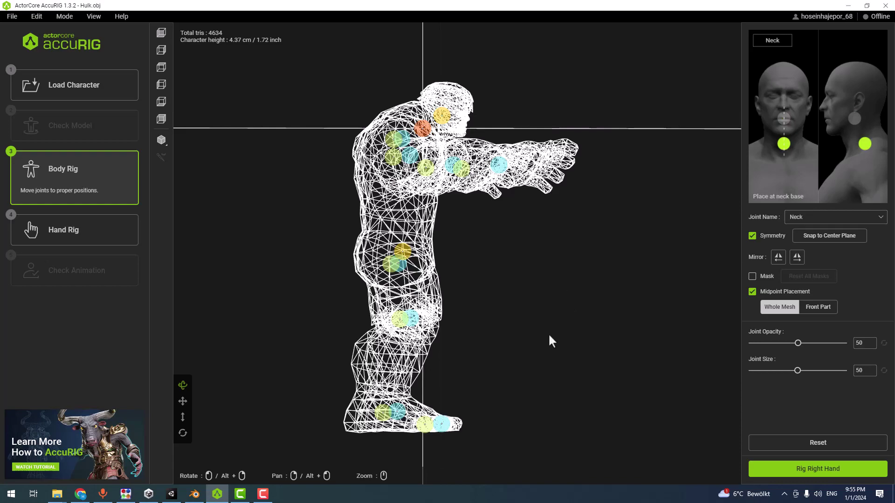
Step: Adjust the right foot joint so it sits at the center of the ankle from the front view
{"action": "left_click", "coordinate": [382, 415]}
{"action": "middle_click_drag", "start_coordinate": [560, 384], "coordinate": [535, 382]}
{"action": "right_click_drag", "start_coordinate": [534, 379], "coordinate": [420, 392]}
{"action": "left_click_drag", "start_coordinate": [418, 368], "coordinate": [362, 371]}
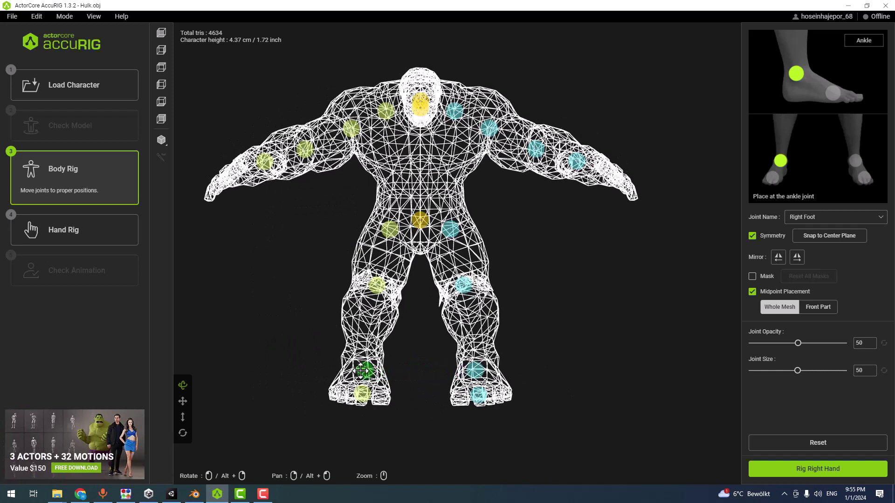
Step: Start rigging the right hand with 5 fingers and align the thumb joints along the thumb
{"action": "left_click", "coordinate": [827, 473]}
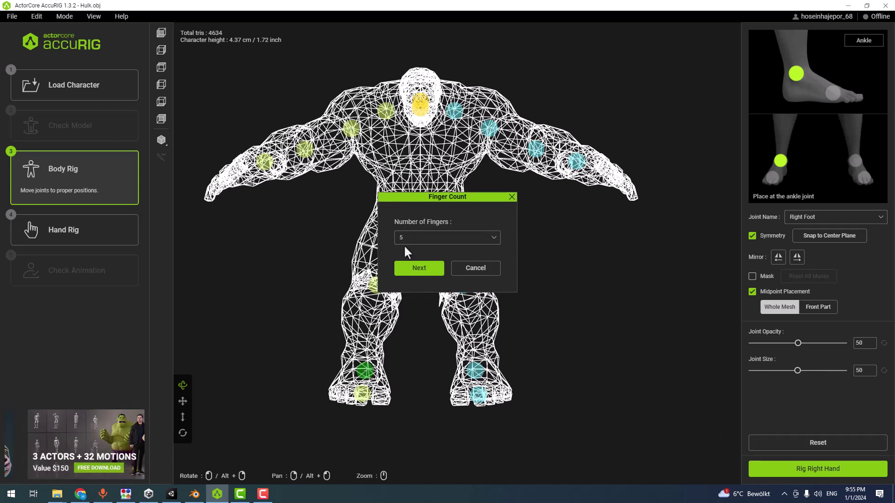
{"action": "left_click", "coordinate": [411, 271]}
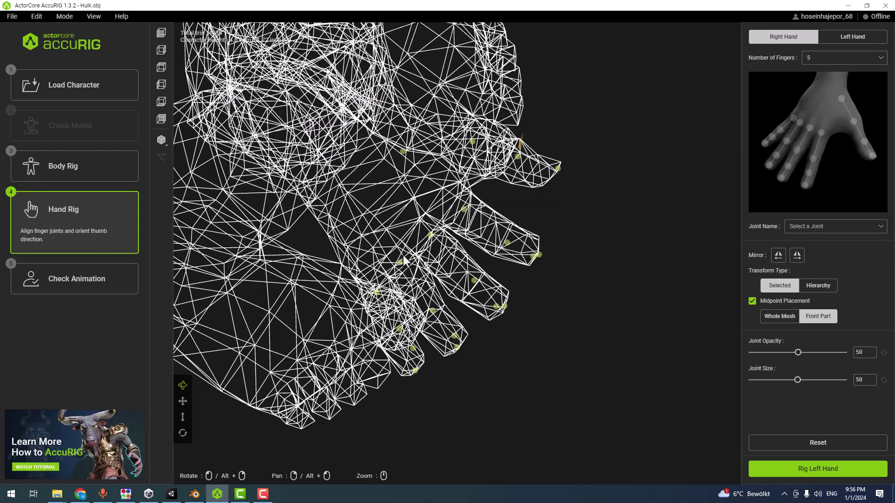
{"action": "left_click_drag", "start_coordinate": [556, 174], "coordinate": [550, 181]}
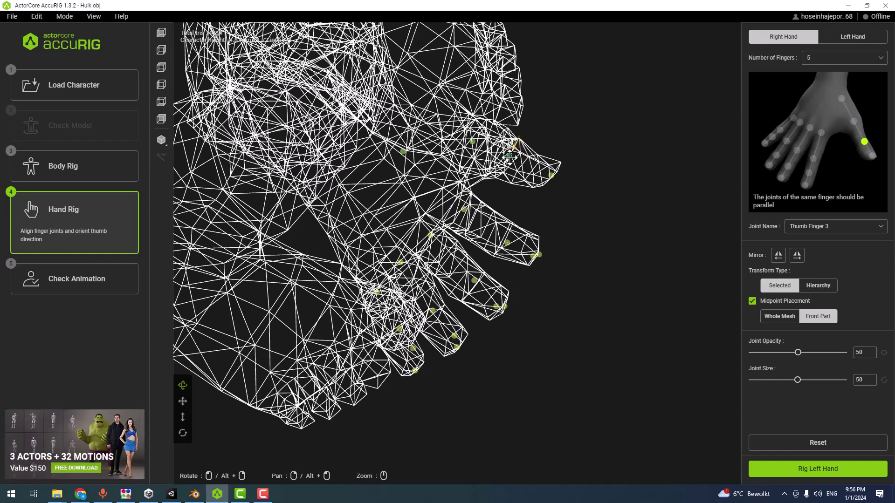
{"action": "left_click", "coordinate": [474, 143]}
{"action": "right_click_drag", "start_coordinate": [402, 159], "coordinate": [388, 161]}
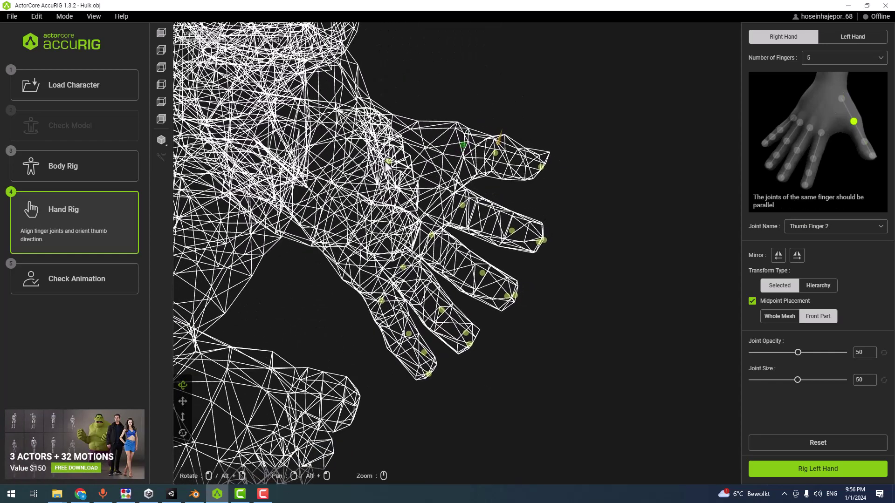
{"action": "left_click", "coordinate": [417, 145]}
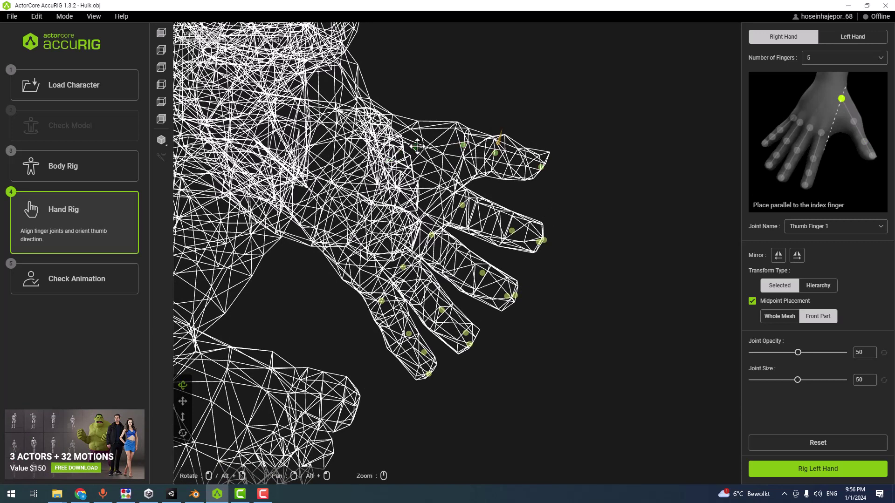
Step: Align the right hand's remaining finger joints along each finger, from the index to the little finger
{"action": "left_click", "coordinate": [540, 241]}
{"action": "left_click", "coordinate": [409, 340]}
{"action": "left_click", "coordinate": [434, 316]}
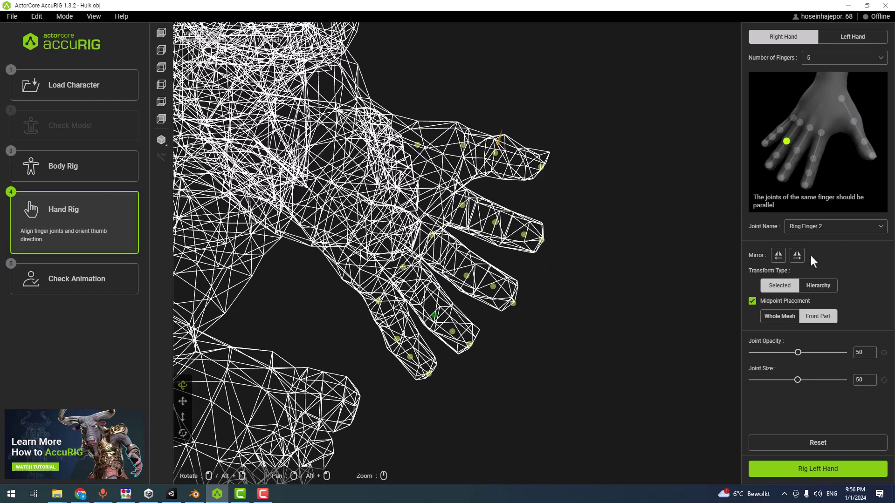
Step: Rig the left hand and finalize the character
{"action": "left_click", "coordinate": [826, 476]}
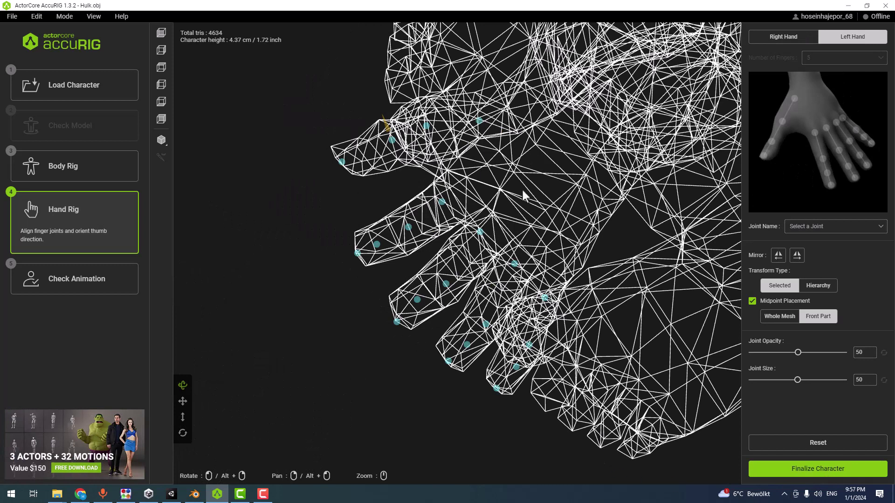
{"action": "left_click", "coordinate": [769, 470]}
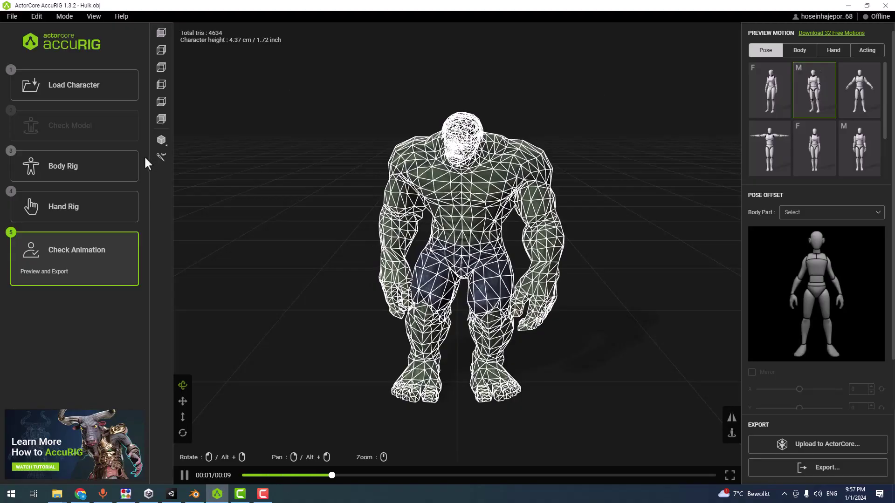
Step: Switch the display to Final Render and preview the first body motion and the first hand motion on the character
{"action": "left_click", "coordinate": [161, 140]}
{"action": "left_click", "coordinate": [208, 144]}
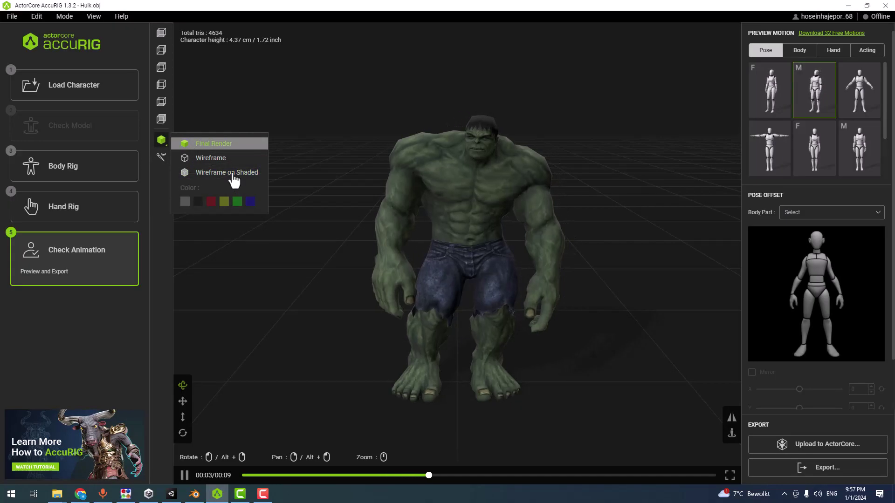
{"action": "left_click", "coordinate": [798, 52]}
{"action": "left_click", "coordinate": [773, 103]}
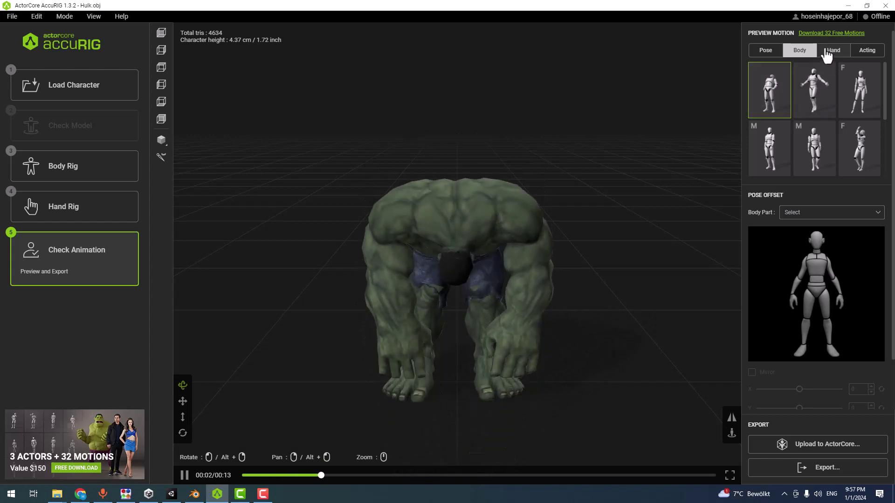
{"action": "left_click", "coordinate": [831, 50]}
{"action": "left_click", "coordinate": [770, 91]}
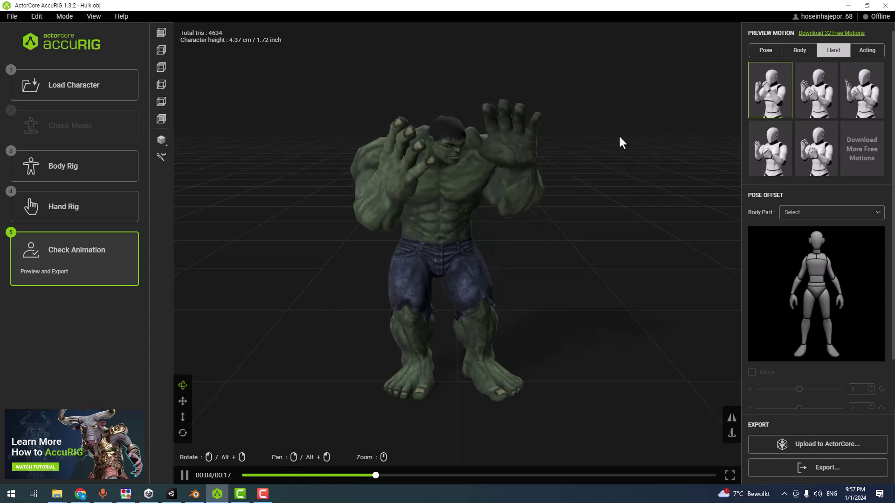
{"action": "left_click", "coordinate": [766, 50]}
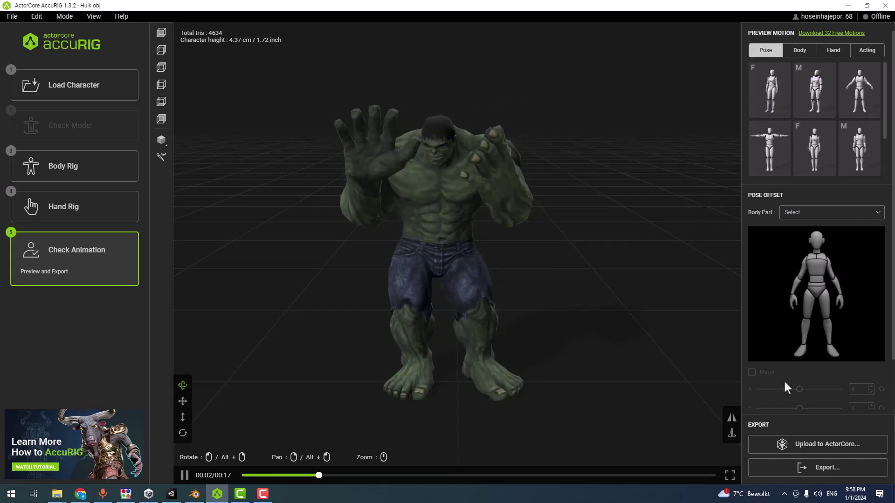
Step: Set up an FBX export with Unity as target, original texture size and embedded textures, and open the character folder as save location
{"action": "left_click", "coordinate": [813, 471]}
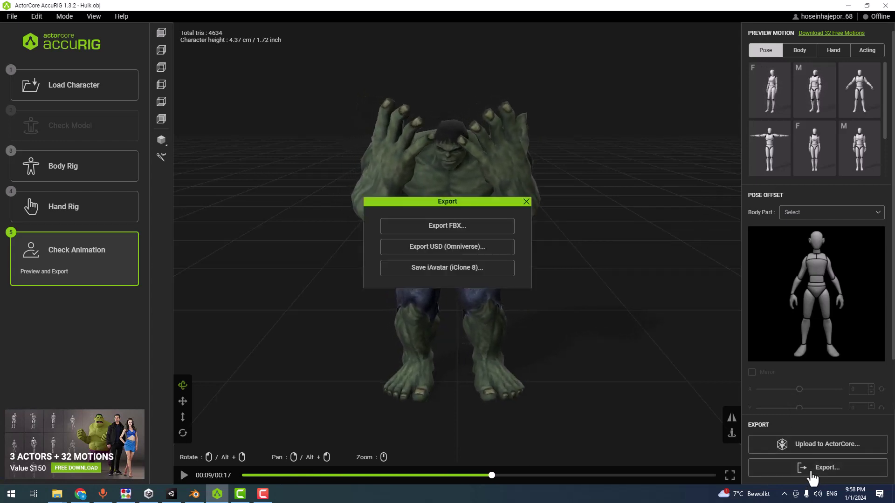
{"action": "left_click", "coordinate": [443, 228]}
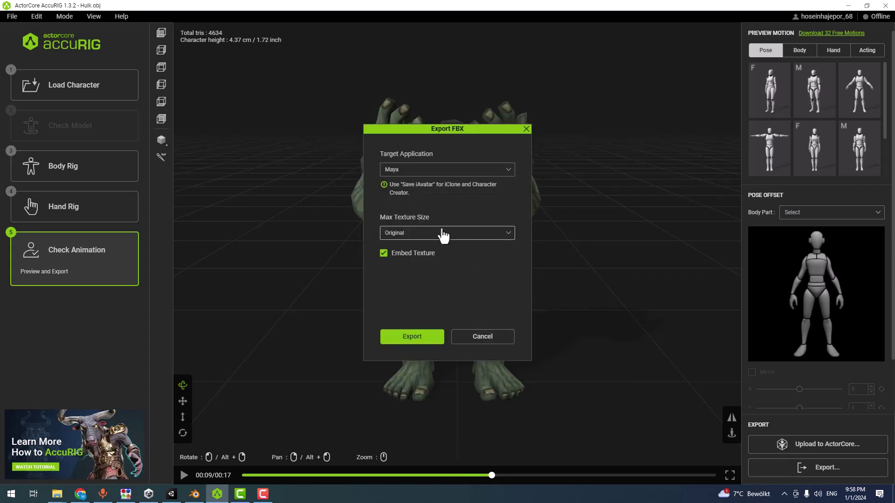
{"action": "left_click", "coordinate": [409, 170]}
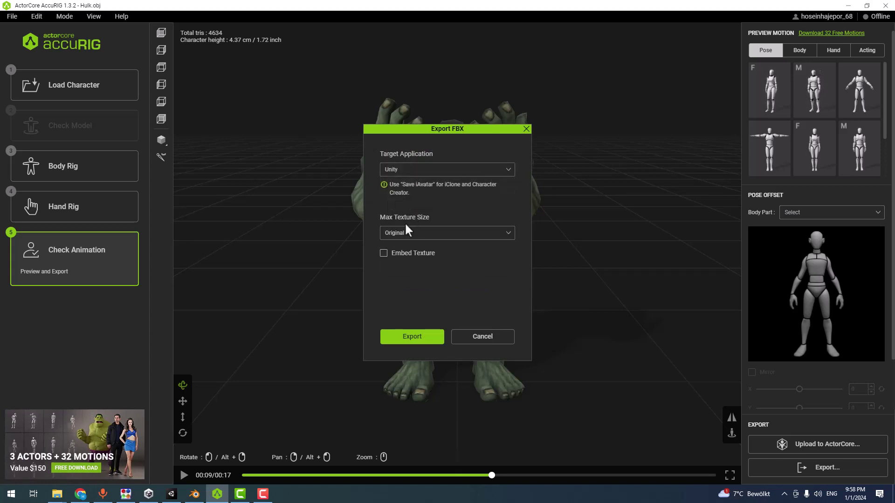
{"action": "left_click", "coordinate": [383, 256]}
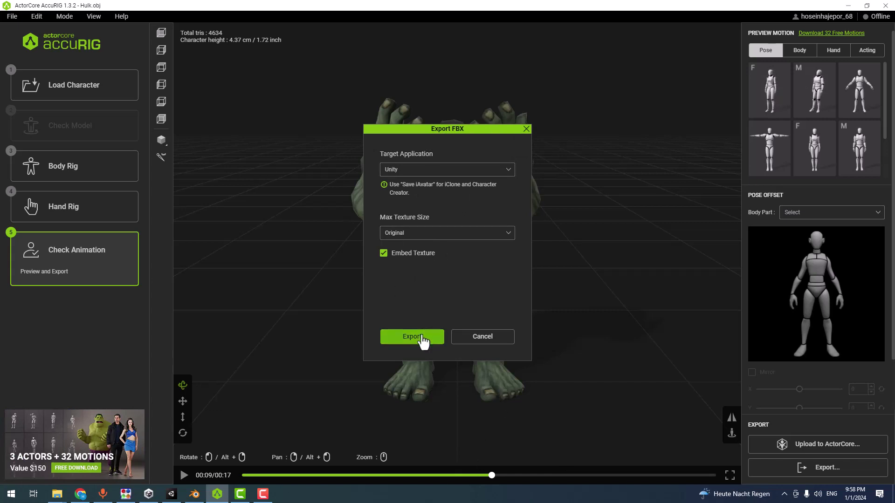
{"action": "left_click", "coordinate": [419, 234]}
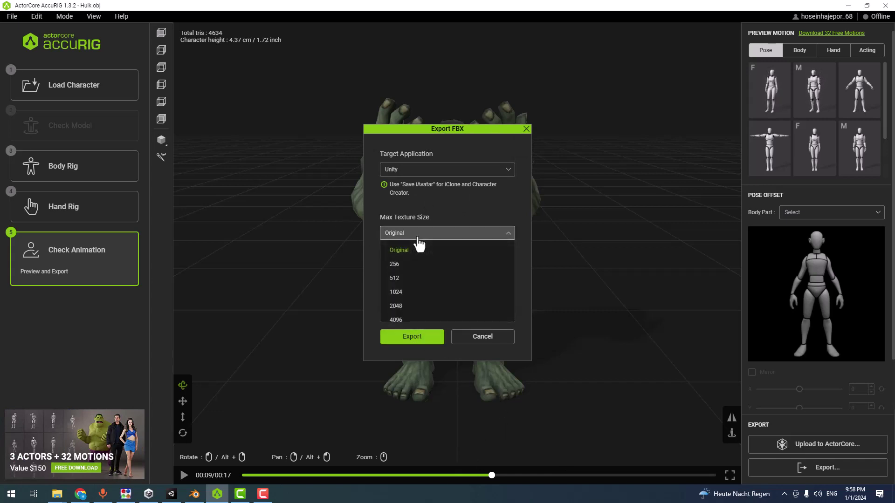
{"action": "left_click", "coordinate": [378, 304]}
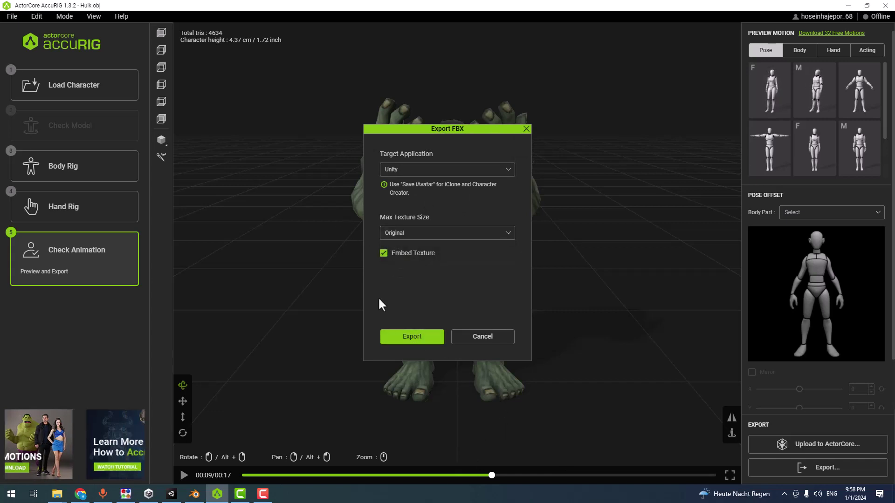
{"action": "left_click", "coordinate": [396, 340]}
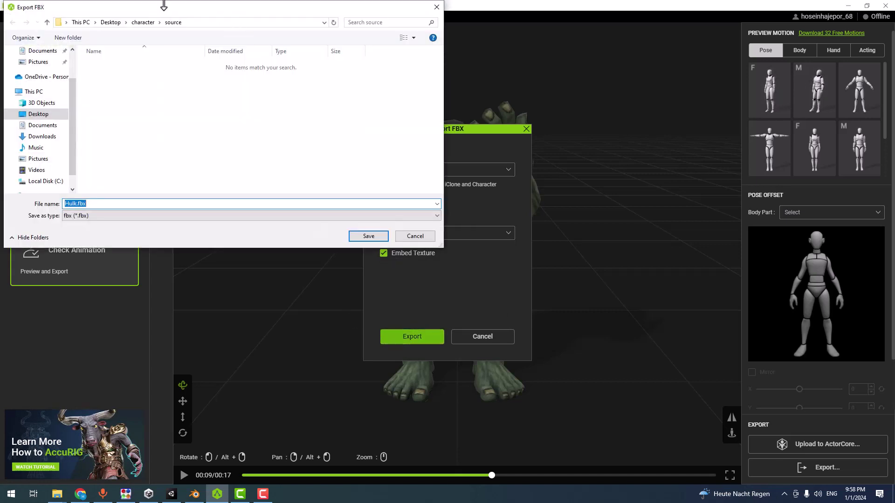
{"action": "left_click", "coordinate": [142, 22]}
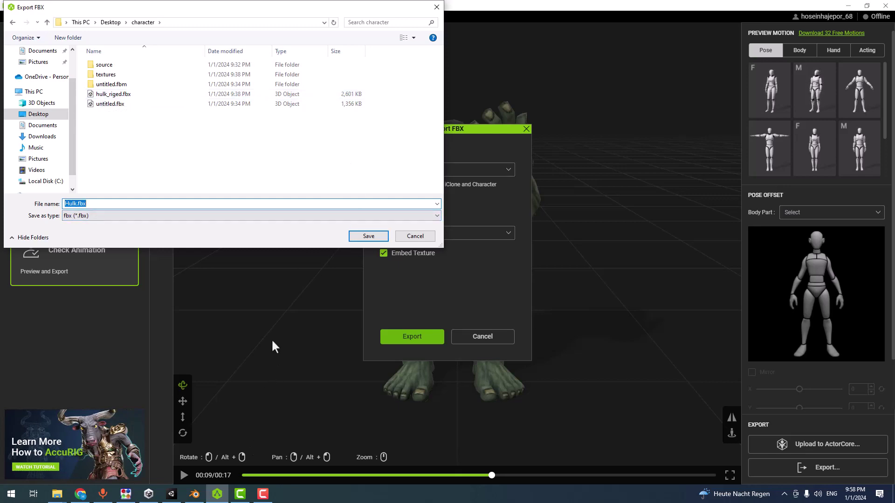
Step: Switch to Unity and import hulk_riged.fbx from the character folder in File Explorer into the project's Character folder
{"action": "left_click", "coordinate": [171, 494]}
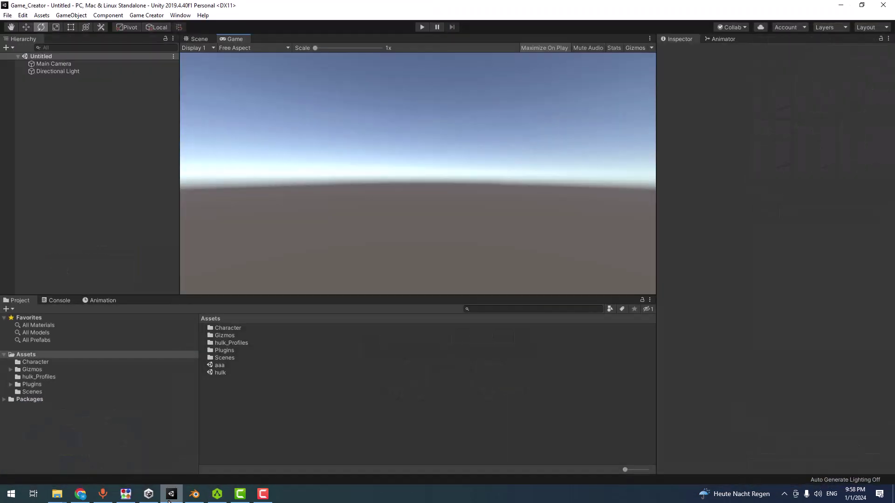
{"action": "left_click", "coordinate": [33, 362]}
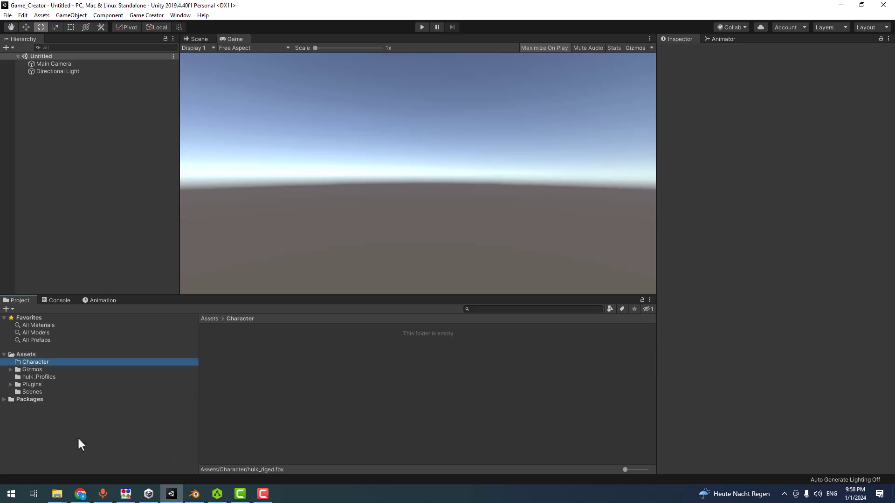
{"action": "left_click", "coordinate": [334, 389]}
{"action": "mouse_move", "coordinate": [56, 494]}
{"action": "left_click", "coordinate": [266, 463]}
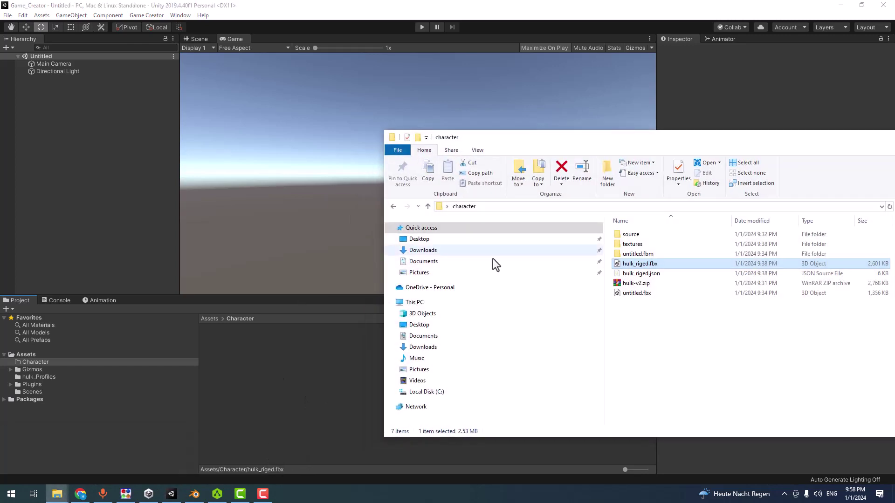
{"action": "left_click_drag", "start_coordinate": [639, 264], "coordinate": [267, 382]}
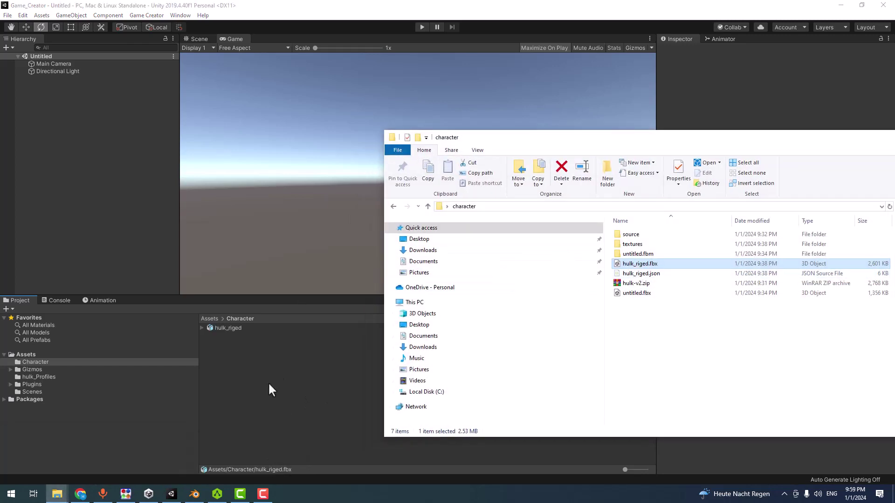
Step: Add the hulk_riged model to the scene and frame it from the front in the Scene view
{"action": "left_click_drag", "start_coordinate": [223, 328], "coordinate": [103, 191]}
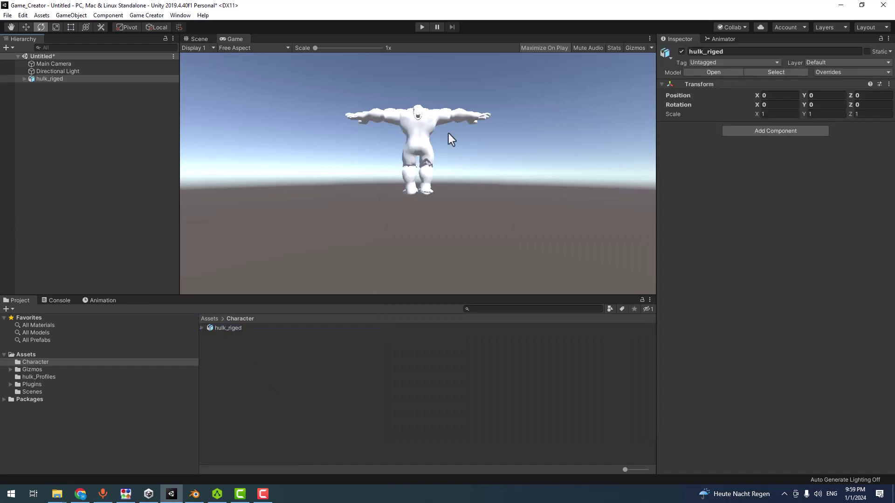
{"action": "left_click", "coordinate": [206, 38]}
{"action": "key", "text": "f"}
{"action": "left_click_drag", "start_coordinate": [447, 141], "coordinate": [425, 189], "text": "alt"}
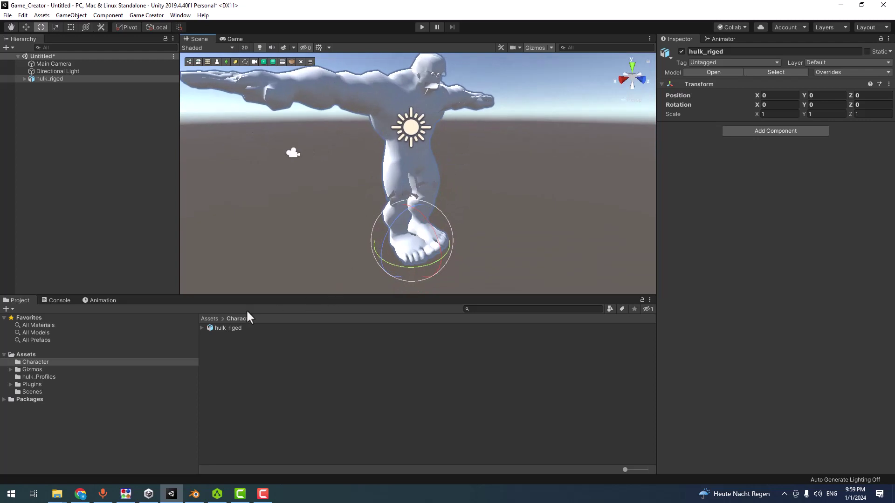
Step: Extract the embedded textures and materials of the hulk_riged model into the Character folder
{"action": "left_click", "coordinate": [228, 328]}
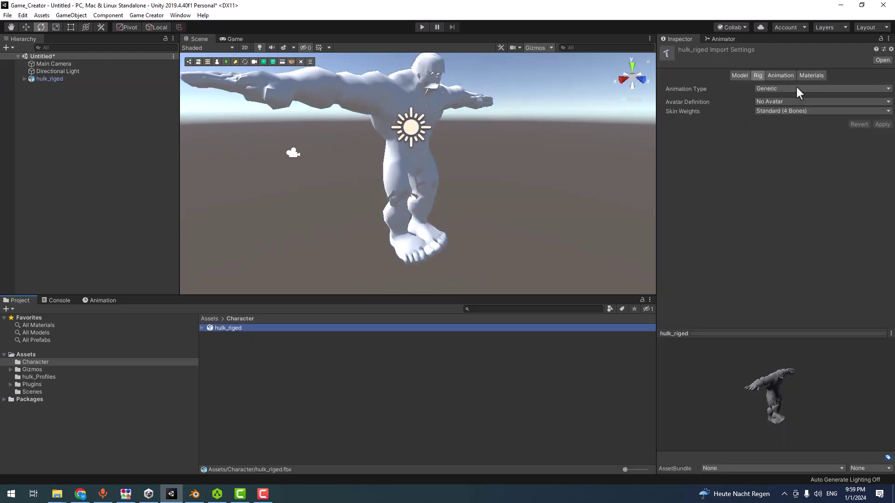
{"action": "left_click", "coordinate": [807, 76]}
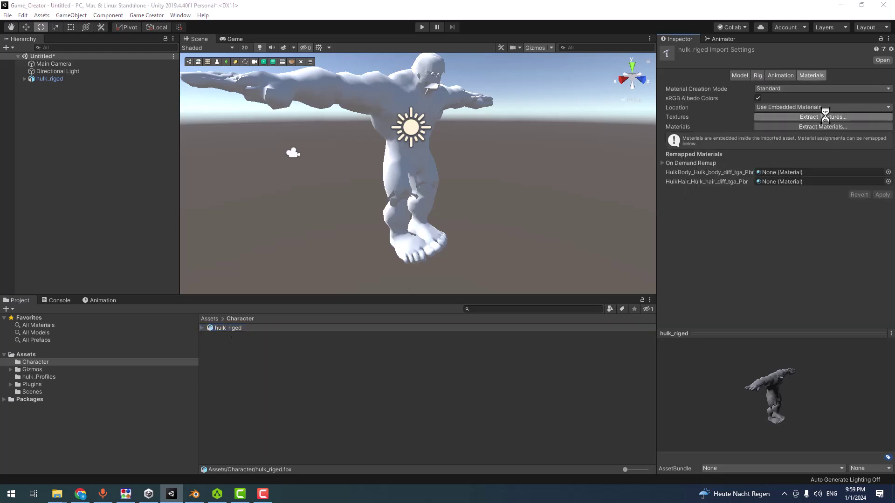
{"action": "left_click", "coordinate": [825, 116]}
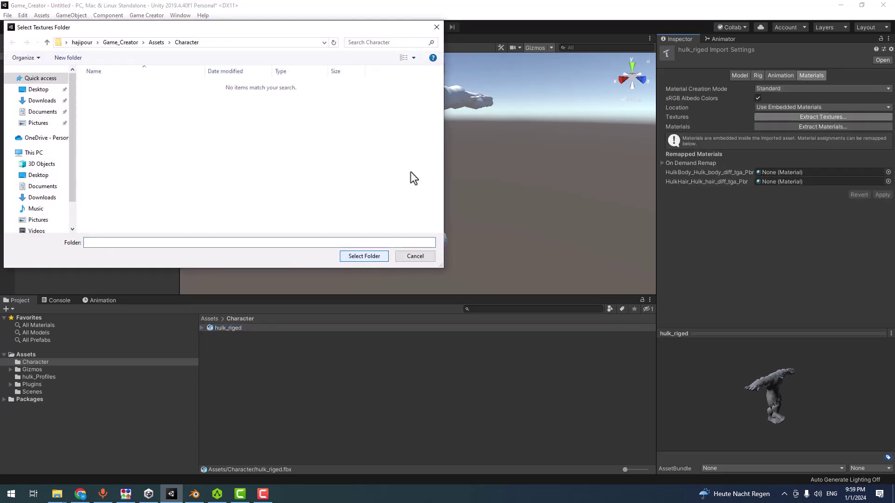
{"action": "left_click", "coordinate": [362, 259]}
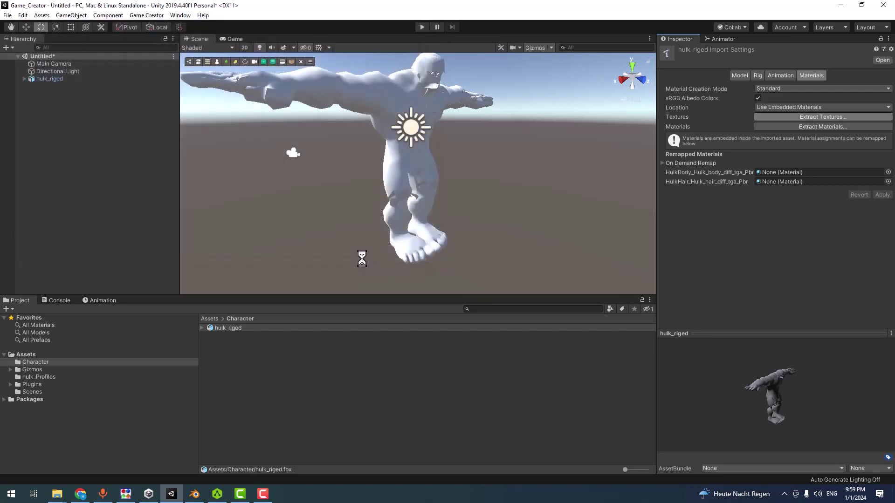
{"action": "left_click", "coordinate": [839, 127]}
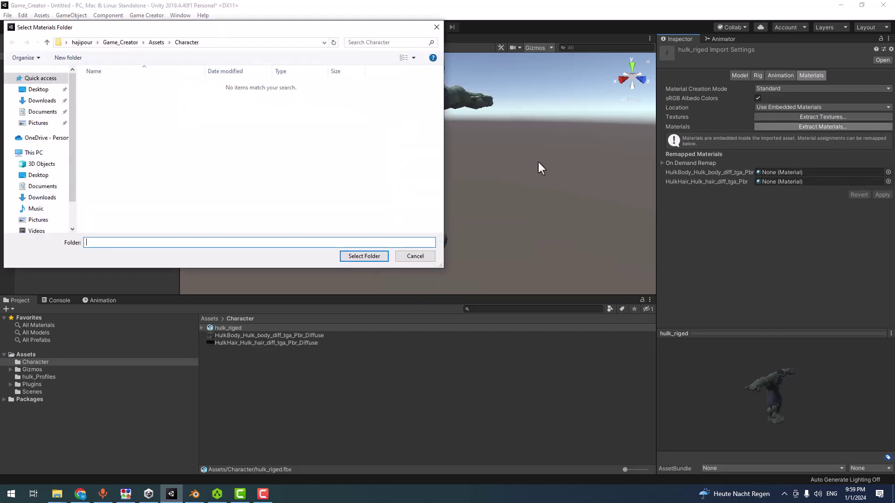
{"action": "left_click", "coordinate": [366, 258]}
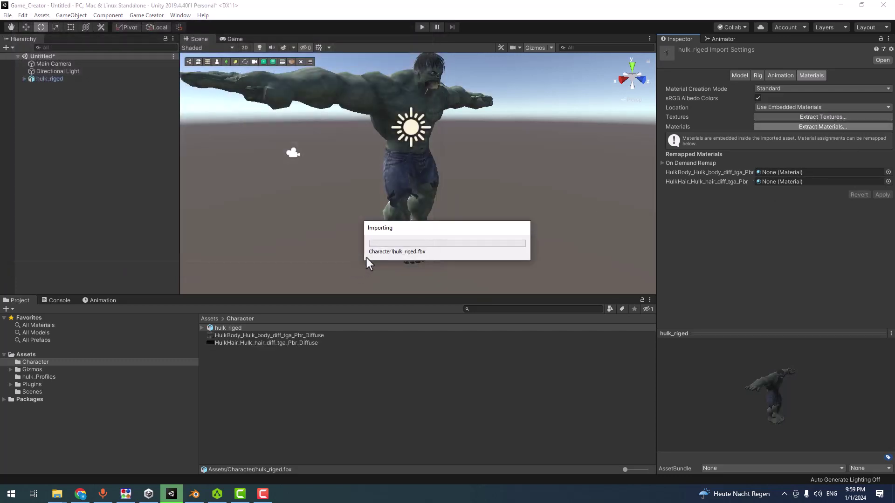
{"action": "middle_click_drag", "start_coordinate": [465, 146], "coordinate": [471, 184]}
{"action": "left_click_drag", "start_coordinate": [471, 184], "coordinate": [453, 161], "text": "alt"}
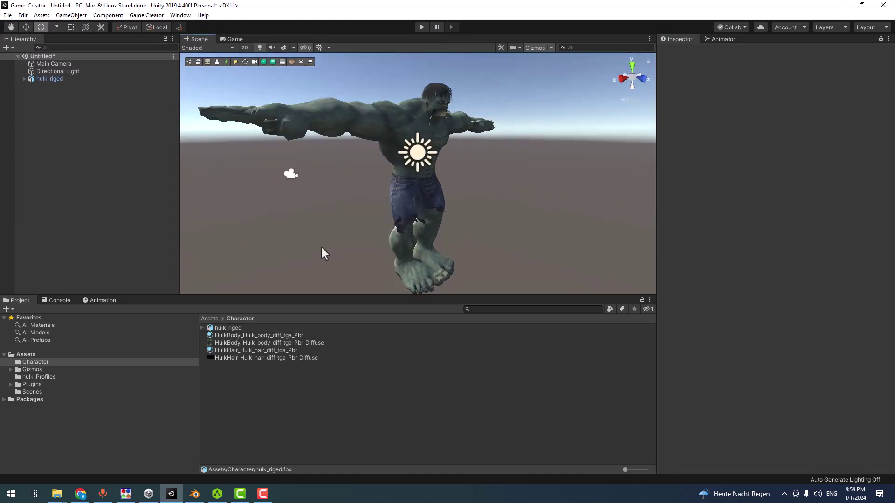
Step: Set the rendering mode of the HulkBody material to Opaque
{"action": "left_click", "coordinate": [253, 336]}
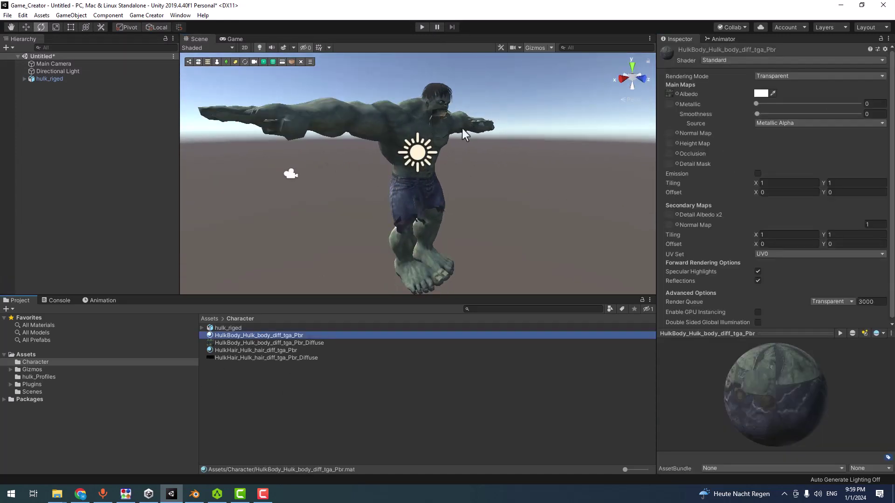
{"action": "left_click", "coordinate": [762, 77]}
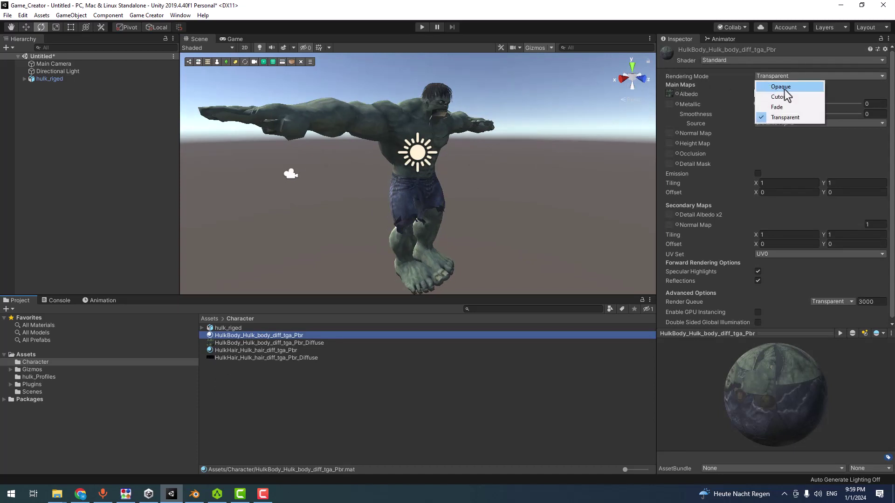
{"action": "left_click", "coordinate": [785, 88]}
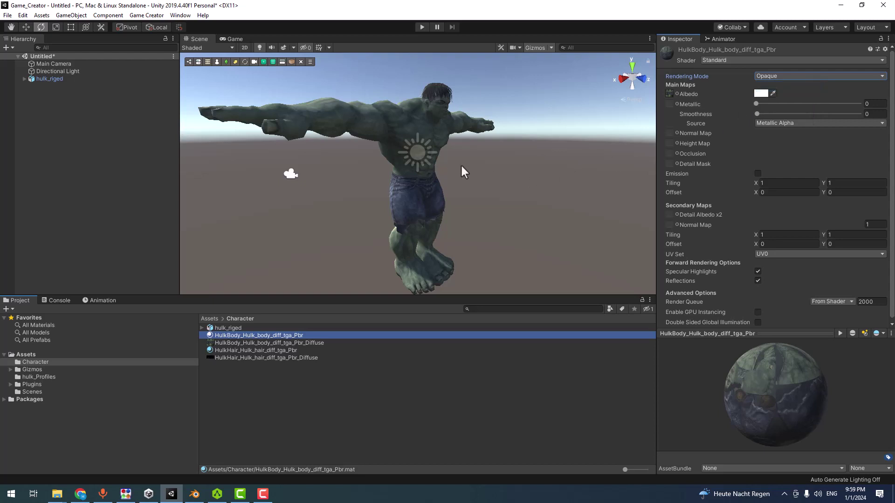
Step: Try the Opaque and Transparent rendering modes on the HulkHair material and compare the hair's look close up
{"action": "left_click", "coordinate": [273, 351]}
{"action": "left_click", "coordinate": [777, 77]}
{"action": "left_click", "coordinate": [777, 87]}
{"action": "left_click_drag", "start_coordinate": [380, 236], "coordinate": [326, 238], "text": "alt"}
{"action": "scroll", "coordinate": [501, 205], "scroll_direction": "up", "scroll_amount": 5}
{"action": "left_click_drag", "start_coordinate": [502, 206], "coordinate": [494, 182], "text": "alt"}
{"action": "left_click", "coordinate": [819, 75]}
{"action": "left_click", "coordinate": [795, 116]}
{"action": "mouse_move", "coordinate": [757, 114]}
{"action": "left_mouse_down"}
{"action": "mouse_move", "coordinate": [709, 114]}
{"action": "mouse_move", "coordinate": [812, 104]}
{"action": "mouse_move", "coordinate": [756, 103]}
{"action": "left_mouse_up"}
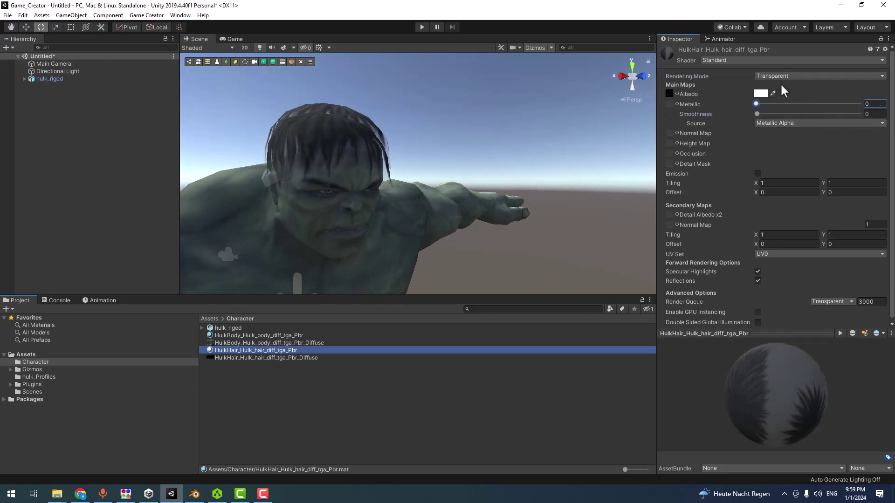
Step: Set the HulkHair material to Cutout rendering with an alpha cutoff of 0.003 and a metallic value of 0.456
{"action": "left_click", "coordinate": [792, 75]}
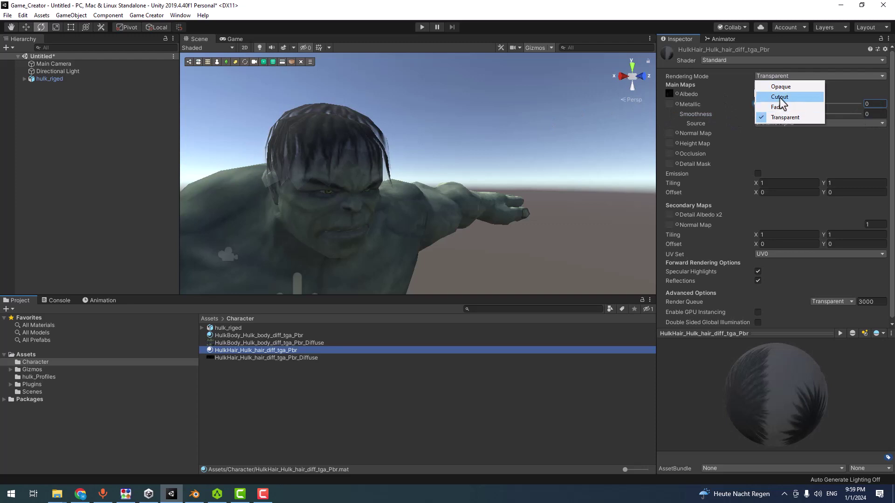
{"action": "left_click", "coordinate": [764, 96]}
{"action": "mouse_move", "coordinate": [808, 103]}
{"action": "left_mouse_down"}
{"action": "mouse_move", "coordinate": [745, 108]}
{"action": "mouse_move", "coordinate": [823, 114]}
{"action": "mouse_move", "coordinate": [782, 115]}
{"action": "mouse_move", "coordinate": [798, 115]}
{"action": "left_mouse_up"}
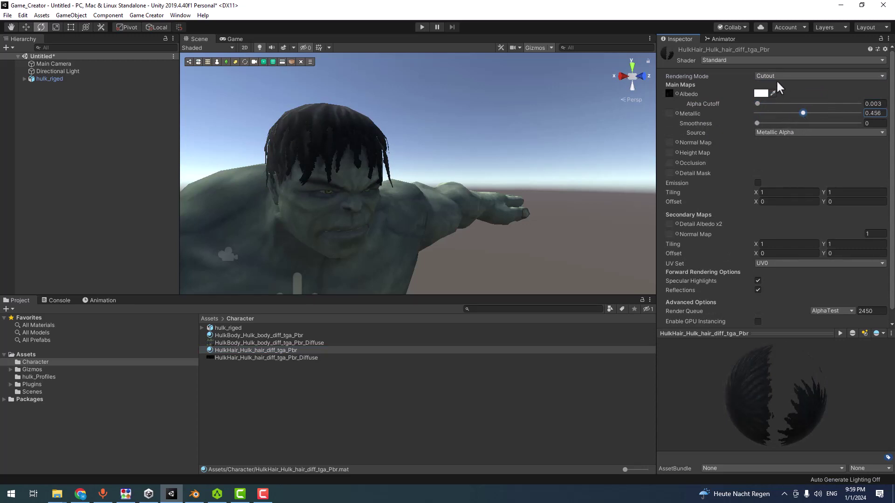
Step: Set the HulkBody material's metallic value to 0.148 and its smoothness to 0.218
{"action": "left_click", "coordinate": [273, 334]}
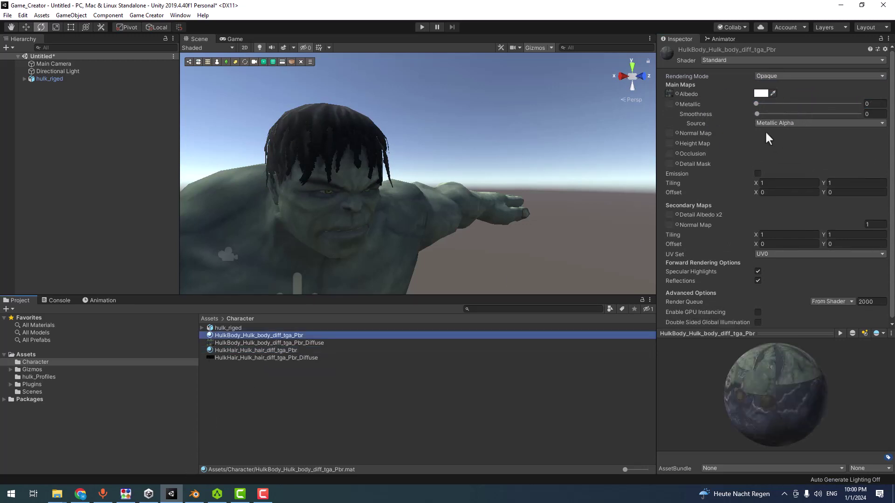
{"action": "mouse_move", "coordinate": [756, 104]}
{"action": "left_mouse_down"}
{"action": "mouse_move", "coordinate": [782, 105]}
{"action": "mouse_move", "coordinate": [766, 114]}
{"action": "mouse_move", "coordinate": [793, 115]}
{"action": "mouse_move", "coordinate": [761, 123]}
{"action": "mouse_move", "coordinate": [794, 124]}
{"action": "mouse_move", "coordinate": [772, 104]}
{"action": "mouse_move", "coordinate": [779, 115]}
{"action": "left_mouse_up"}
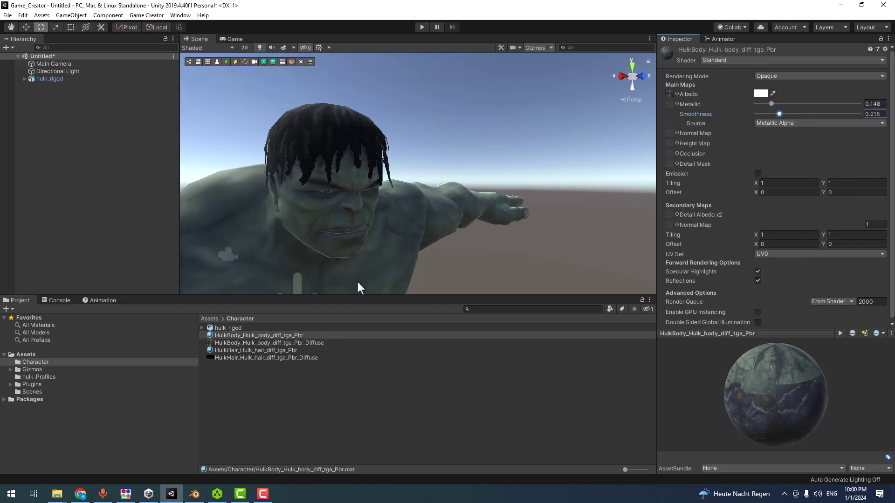
Step: Set the hulk_riged model's rig animation type to Humanoid and apply the import settings
{"action": "left_click", "coordinate": [247, 328]}
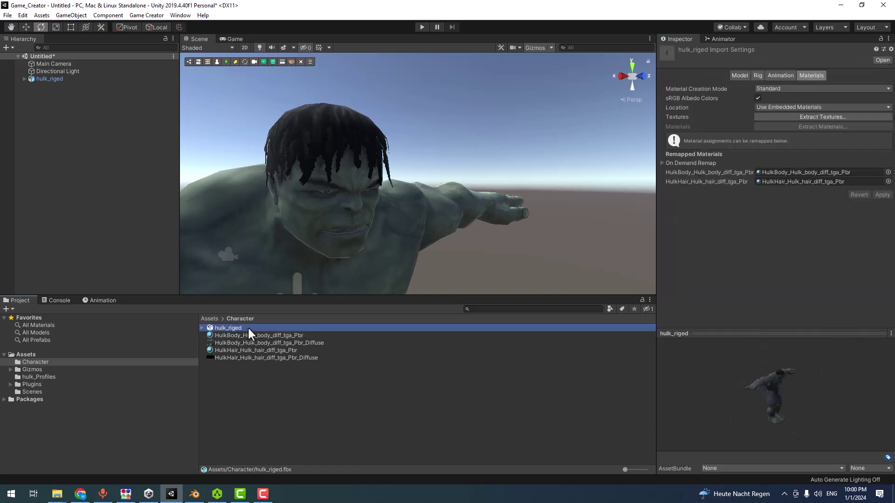
{"action": "left_click", "coordinate": [758, 76]}
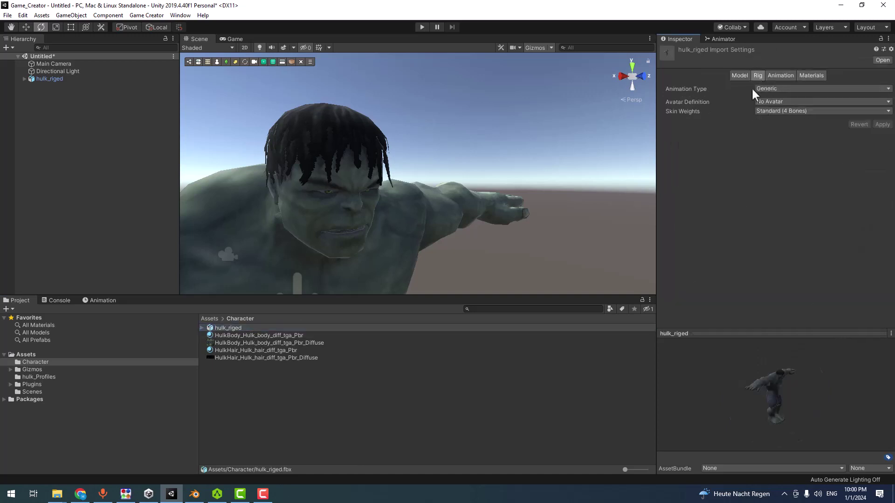
{"action": "left_click", "coordinate": [776, 89]}
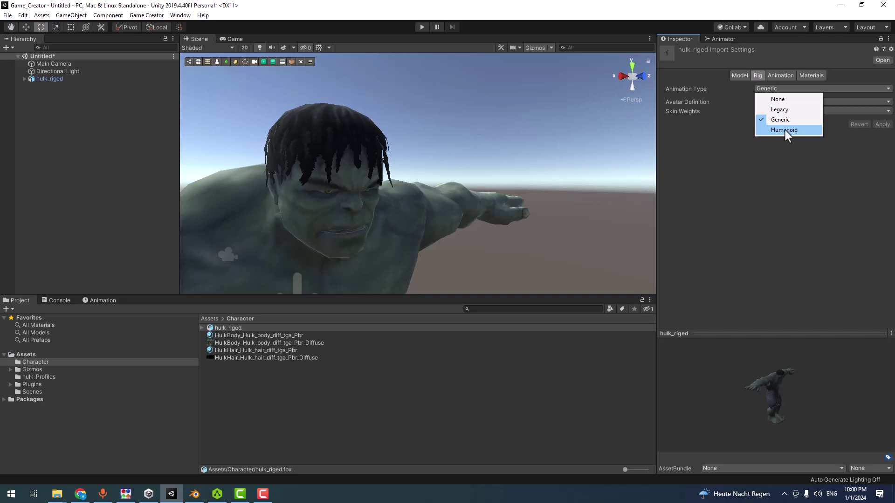
{"action": "left_click", "coordinate": [791, 130]}
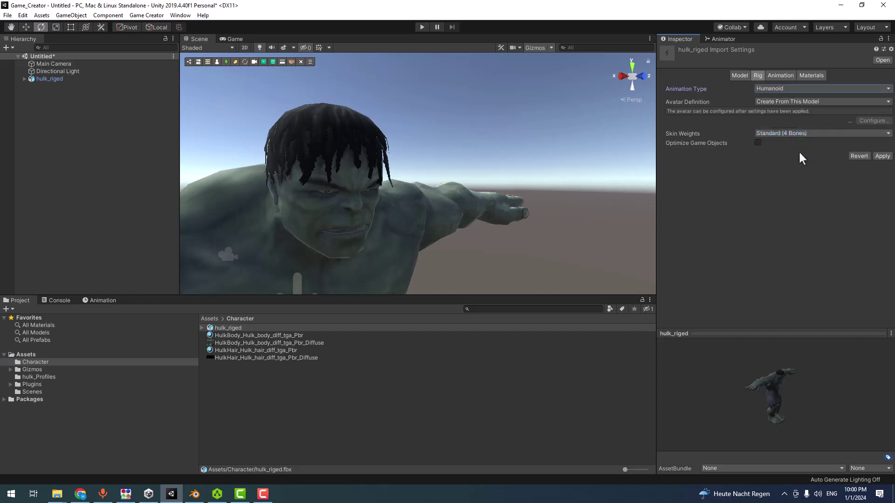
{"action": "left_click", "coordinate": [882, 156]}
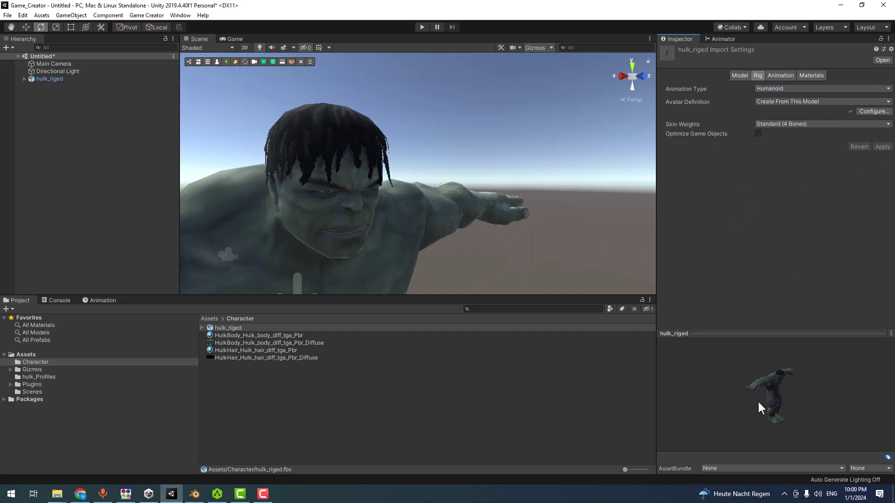
Step: Delete the hulk_riged object from the scene
{"action": "left_click", "coordinate": [40, 78]}
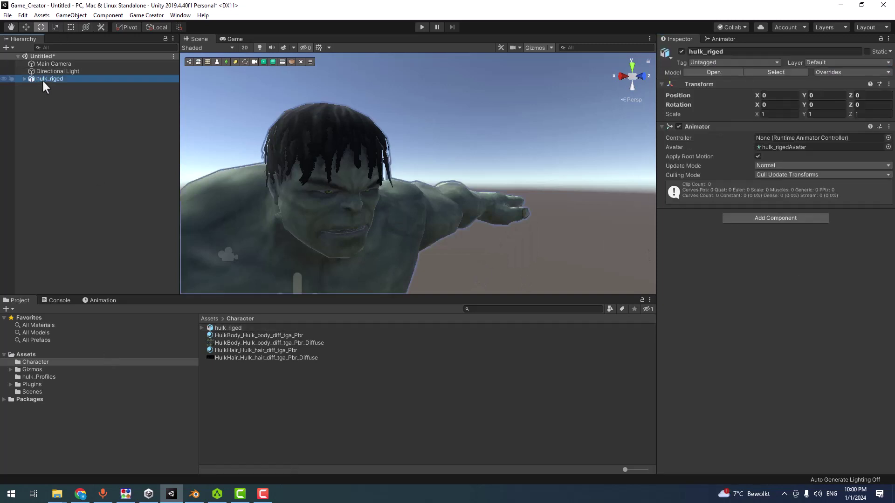
{"action": "key", "text": "Delete"}
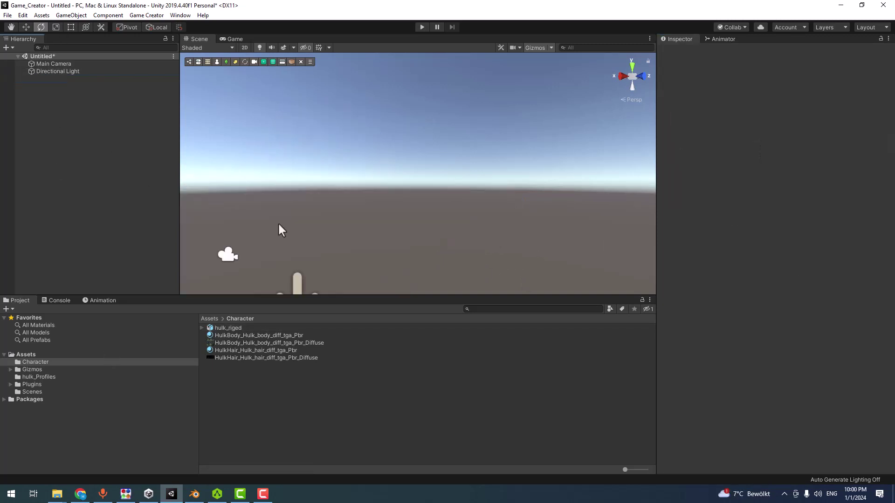
{"action": "scroll", "coordinate": [212, 208], "scroll_direction": "down", "scroll_amount": 2}
{"action": "right_click_drag", "start_coordinate": [376, 215], "coordinate": [382, 245]}
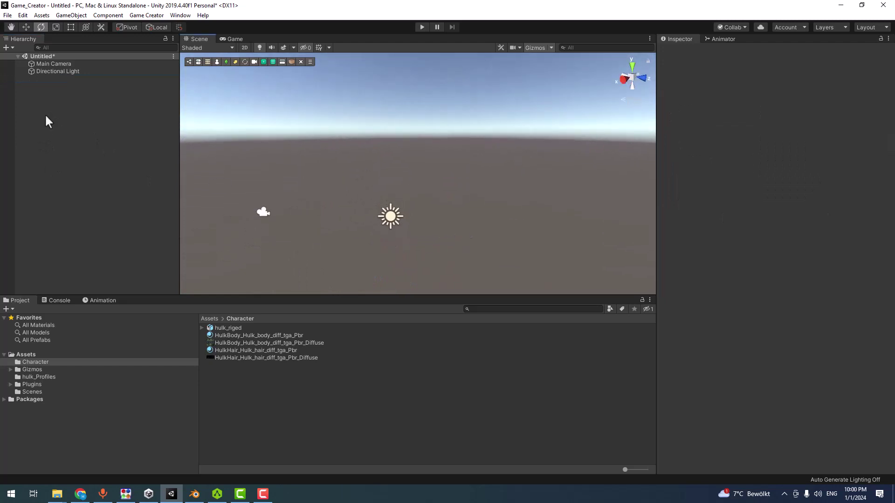
Step: Add a 3D plane to the scene and set its position to X 0, Y 0, Z 0
{"action": "right_click", "coordinate": [50, 113]}
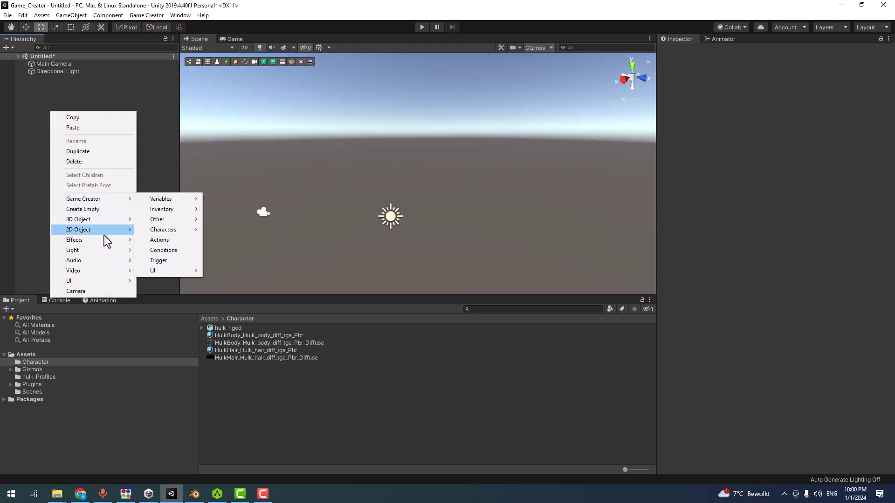
{"action": "mouse_move", "coordinate": [98, 220]}
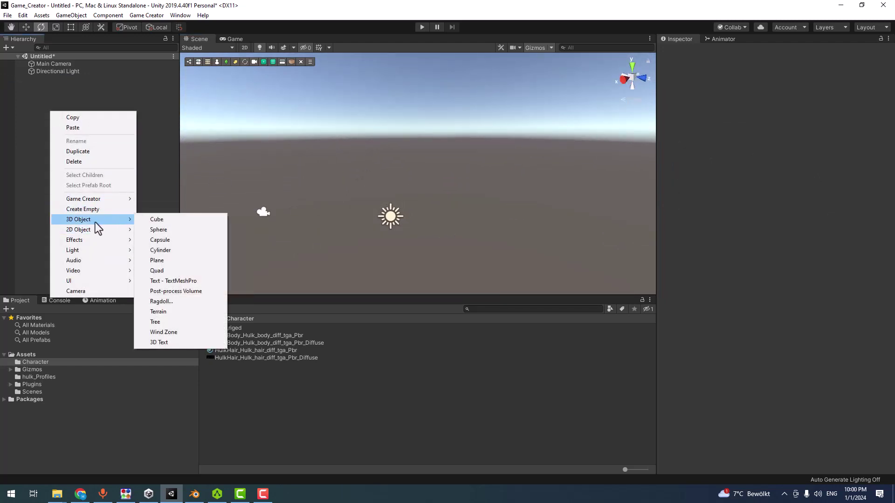
{"action": "left_click", "coordinate": [181, 260]}
{"action": "left_click", "coordinate": [763, 87]}
{"action": "type", "text": "0"}
{"action": "key", "text": "Tab"}
{"action": "type", "text": "0"}
{"action": "key", "text": "Tab"}
{"action": "type", "text": "0"}
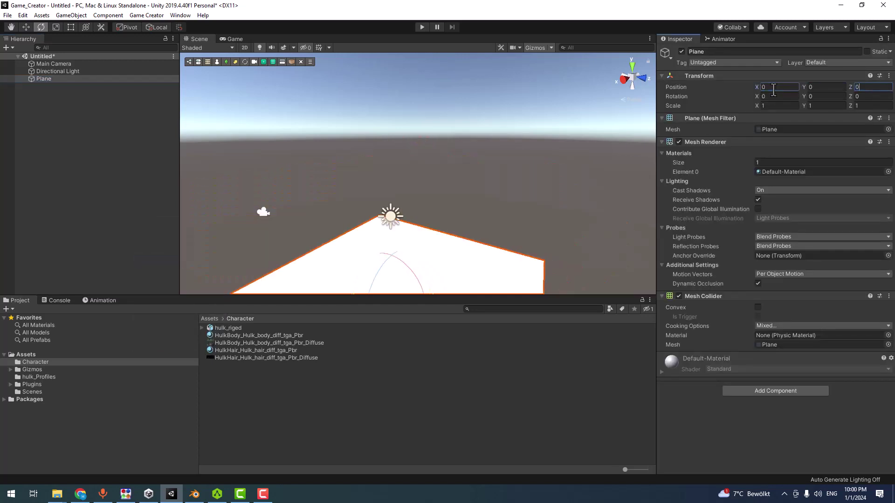
Step: Assign the TriggerGrid material to the plane
{"action": "left_click_drag", "start_coordinate": [186, 140], "coordinate": [606, 210], "text": "alt"}
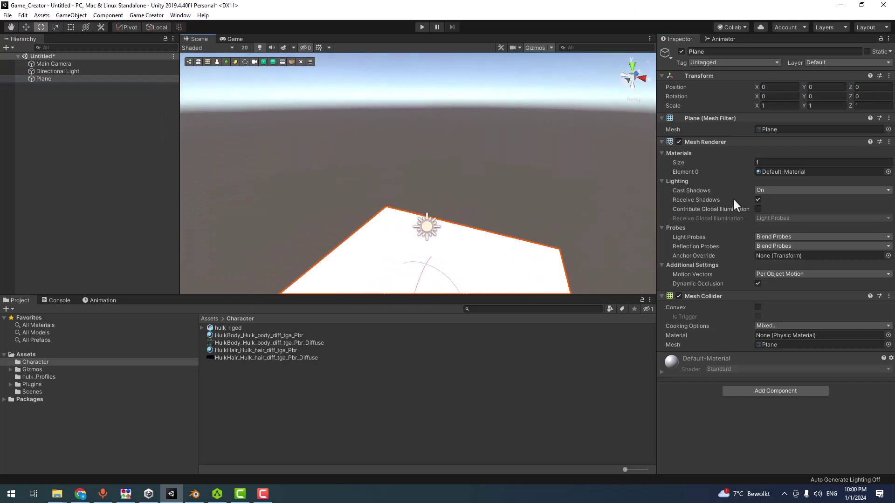
{"action": "left_click", "coordinate": [888, 172]}
{"action": "scroll", "coordinate": [569, 149], "scroll_direction": "up", "scroll_amount": 1}
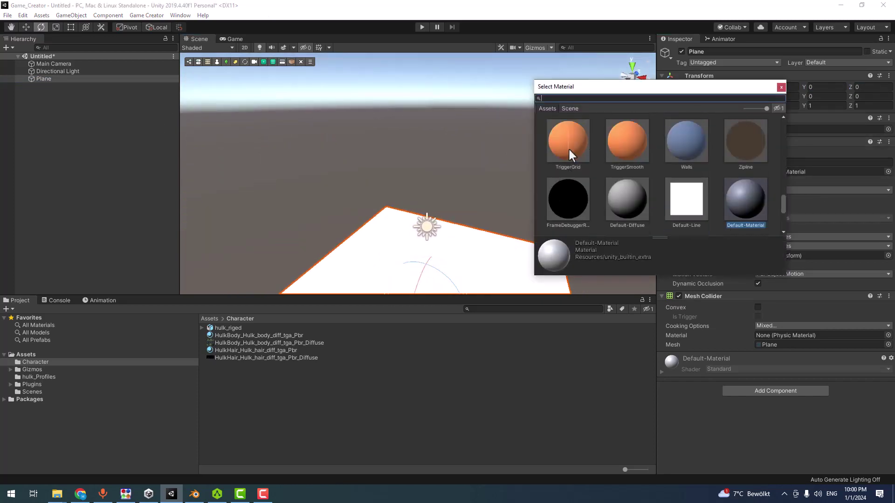
{"action": "left_click", "coordinate": [569, 148]}
{"action": "double_click", "coordinate": [570, 148]}
{"action": "left_click_drag", "start_coordinate": [501, 205], "coordinate": [569, 149], "text": "alt"}
{"action": "left_click", "coordinate": [113, 202]}
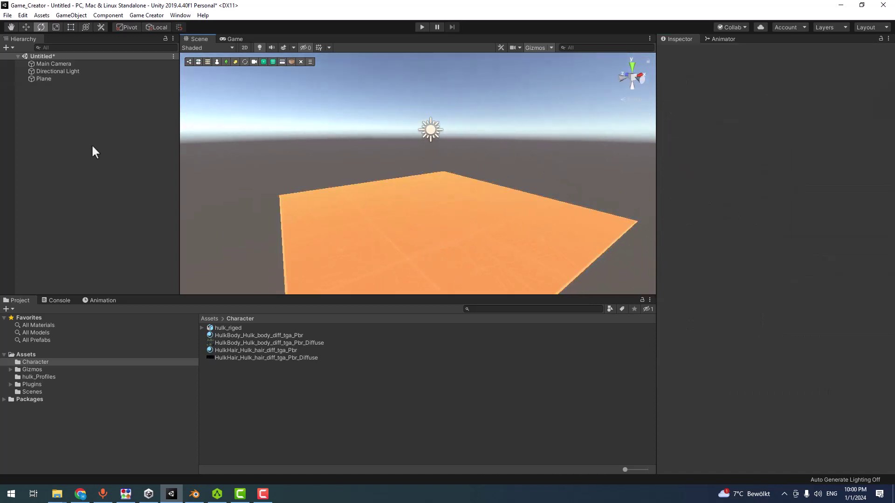
Step: Add a Game Creator Player character to the scene
{"action": "right_click", "coordinate": [81, 129]}
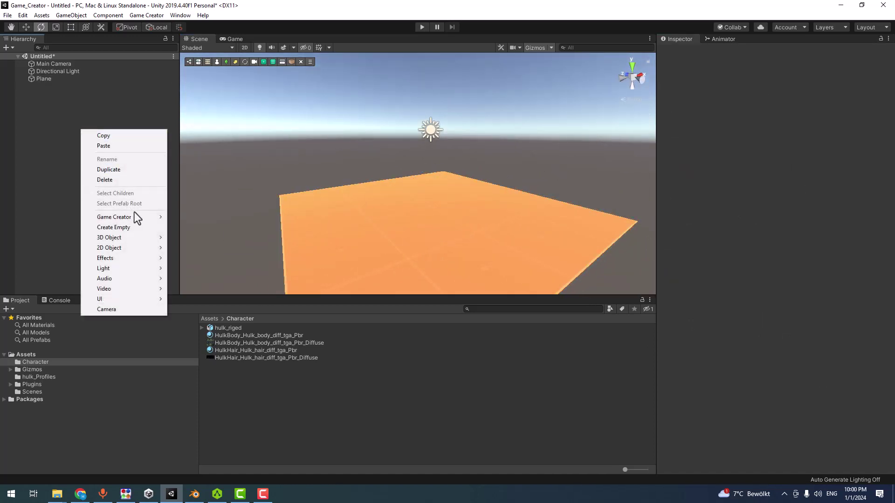
{"action": "mouse_move", "coordinate": [135, 215]}
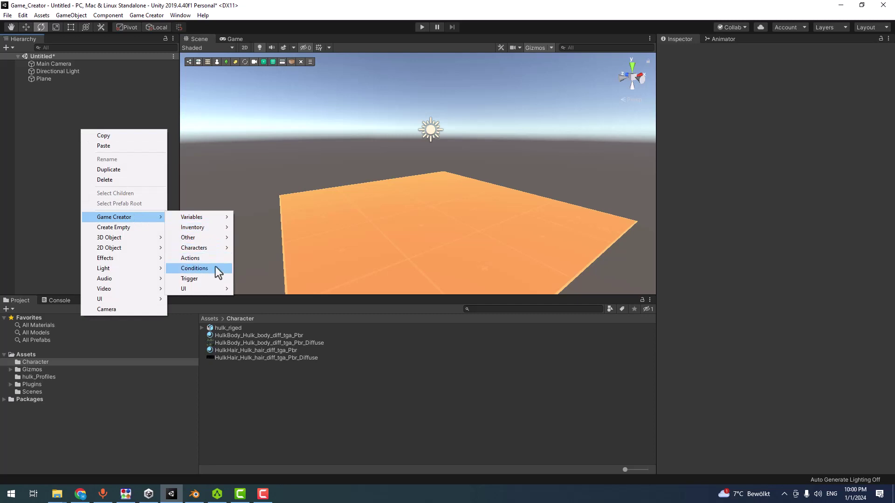
{"action": "mouse_move", "coordinate": [220, 250]}
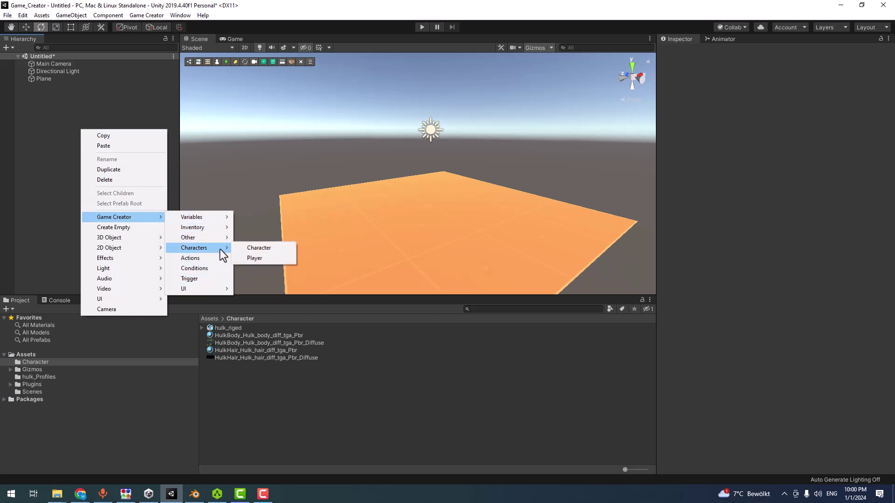
{"action": "left_click", "coordinate": [259, 259]}
{"action": "right_click_drag", "start_coordinate": [399, 280], "coordinate": [492, 191]}
Step: Assign hulk_riged as the Player's character model in its Character Animator and check its size in the scene
{"action": "scroll", "coordinate": [819, 326], "scroll_direction": "down", "scroll_amount": 10}
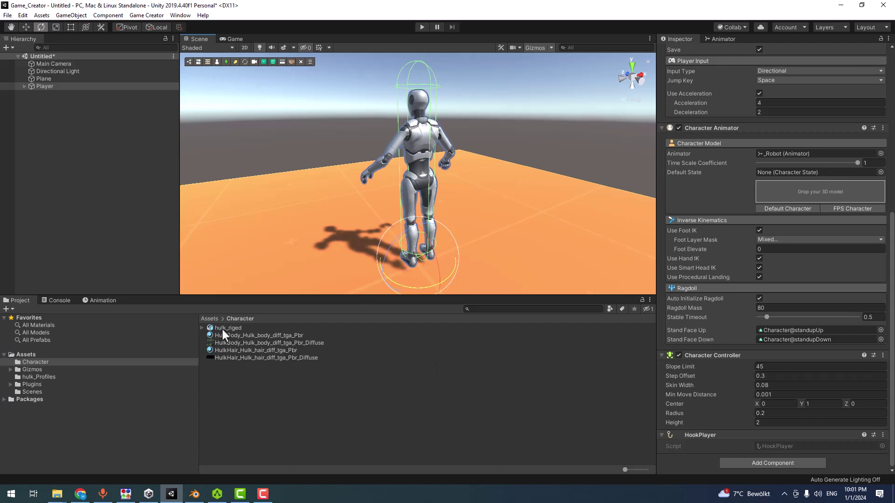
{"action": "left_click_drag", "start_coordinate": [223, 329], "coordinate": [845, 192]}
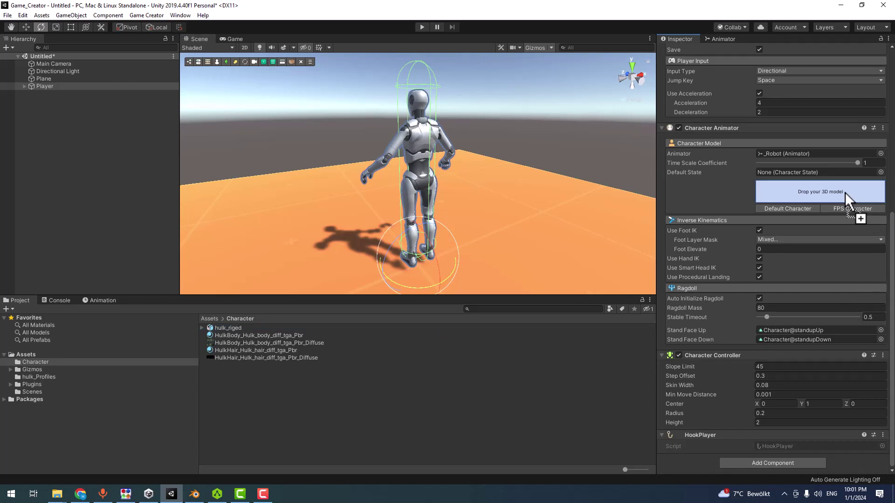
{"action": "left_click_drag", "start_coordinate": [845, 192], "coordinate": [845, 192]}
{"action": "left_click_drag", "start_coordinate": [485, 222], "coordinate": [353, 248], "text": "alt"}
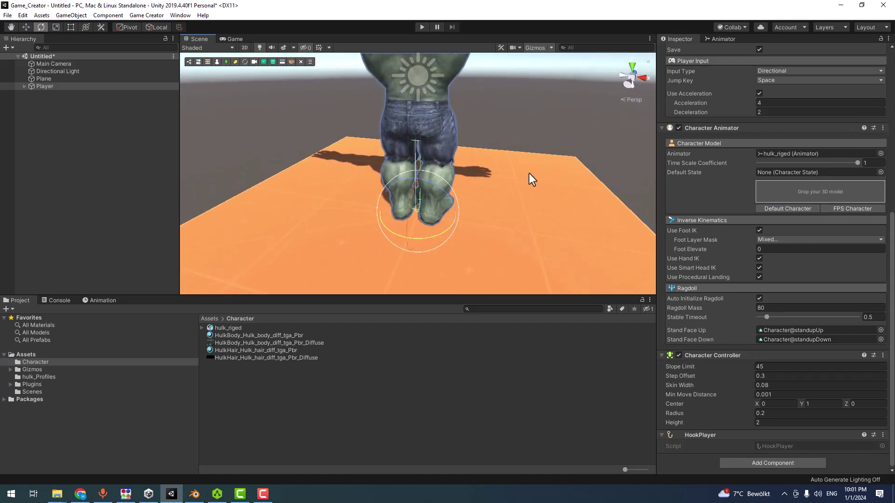
{"action": "scroll", "coordinate": [516, 169], "scroll_direction": "down", "scroll_amount": 3}
{"action": "left_click_drag", "start_coordinate": [494, 168], "coordinate": [278, 136], "text": "alt"}
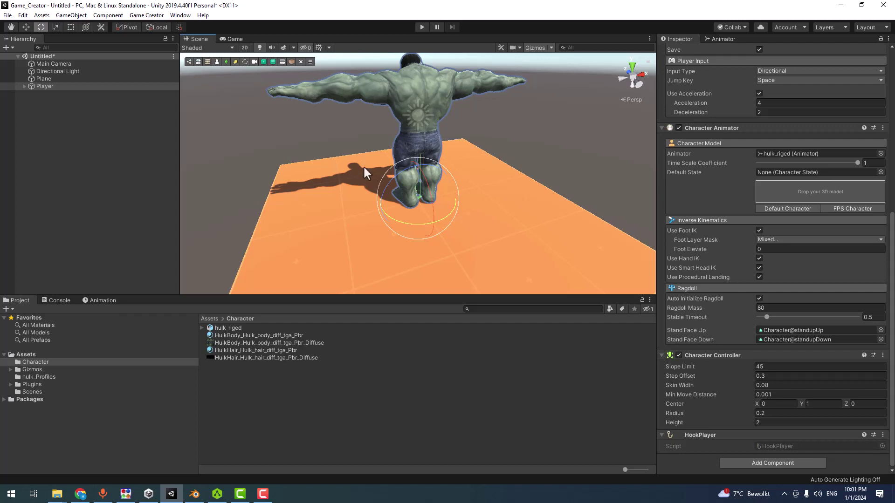
Step: Set the hulk_riged model's import scale factor to 0.5 and apply the import settings
{"action": "left_click", "coordinate": [228, 328]}
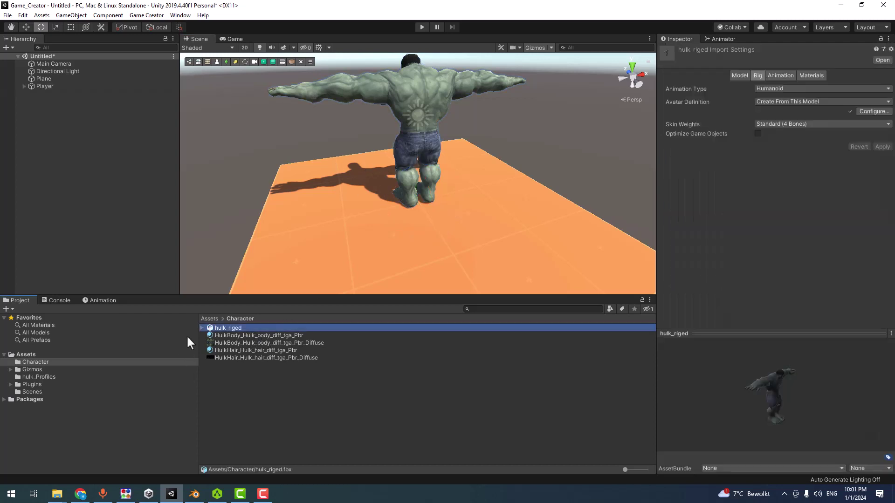
{"action": "left_click", "coordinate": [740, 76]}
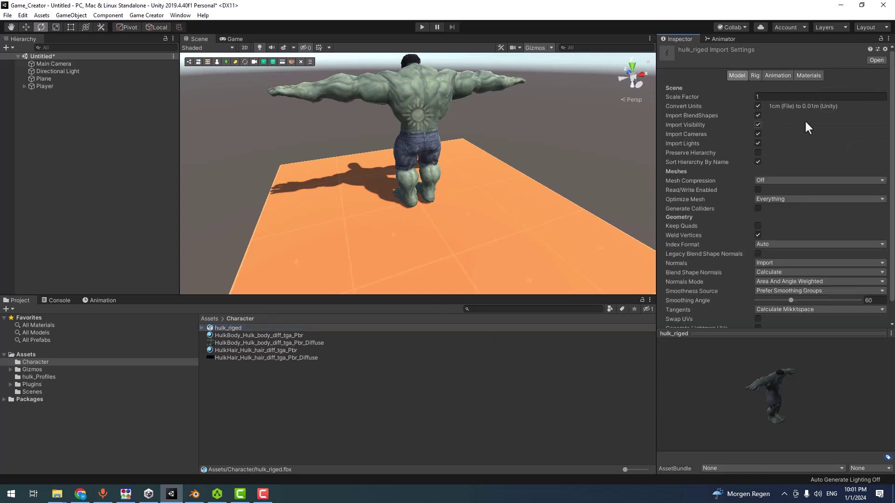
{"action": "left_click_drag", "start_coordinate": [666, 98], "coordinate": [638, 93]}
{"action": "type", "text": ".2"}
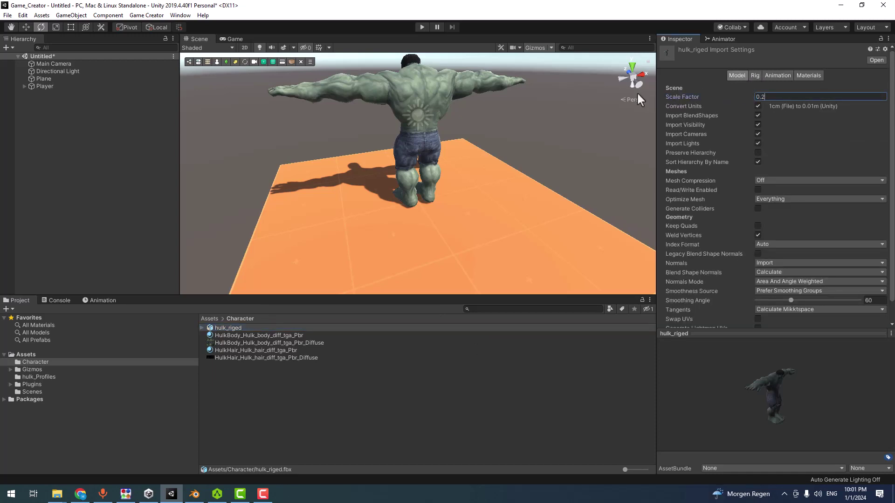
{"action": "key", "text": "BackSpace"}
{"action": "type", "text": "5"}
{"action": "scroll", "coordinate": [867, 223], "scroll_direction": "down", "scroll_amount": 1}
{"action": "left_click", "coordinate": [877, 321]}
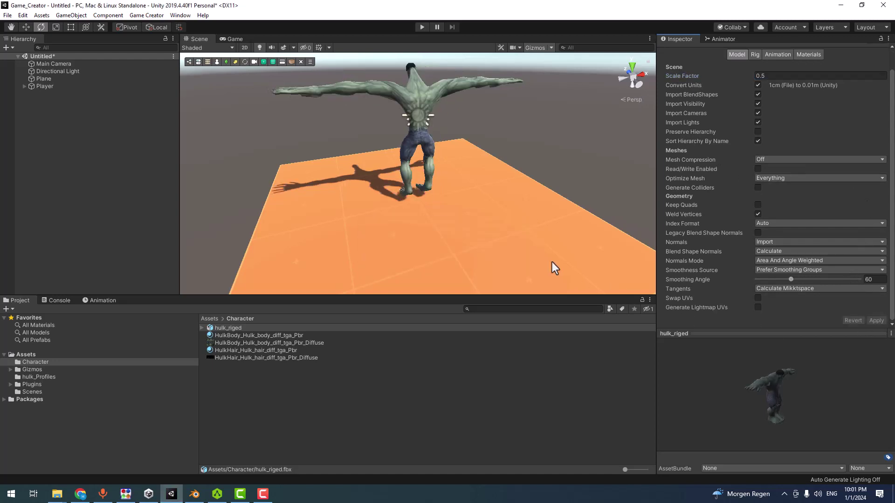
Step: Restore the default character model on the Player and delete the leftover empty Robot object beneath it
{"action": "left_click", "coordinate": [37, 86]}
{"action": "left_click", "coordinate": [24, 86]}
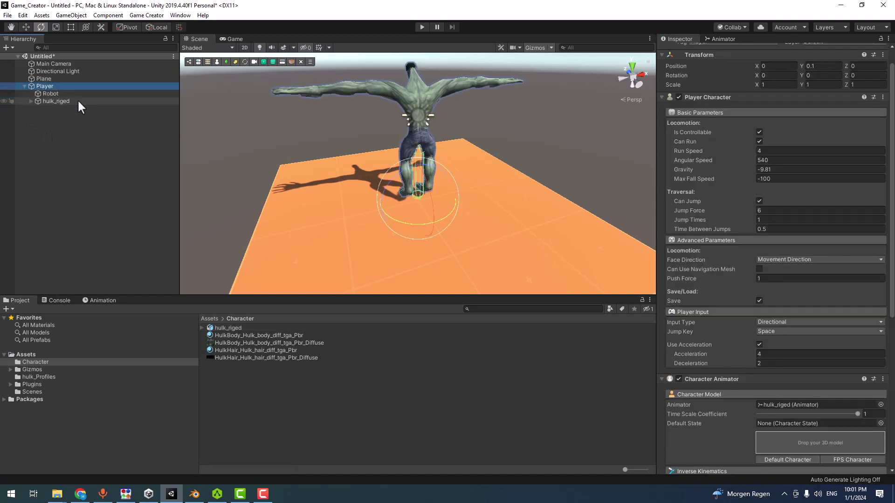
{"action": "scroll", "coordinate": [837, 239], "scroll_direction": "down", "scroll_amount": 10}
{"action": "left_click", "coordinate": [791, 209]}
{"action": "left_click_drag", "start_coordinate": [494, 175], "coordinate": [323, 130], "text": "alt"}
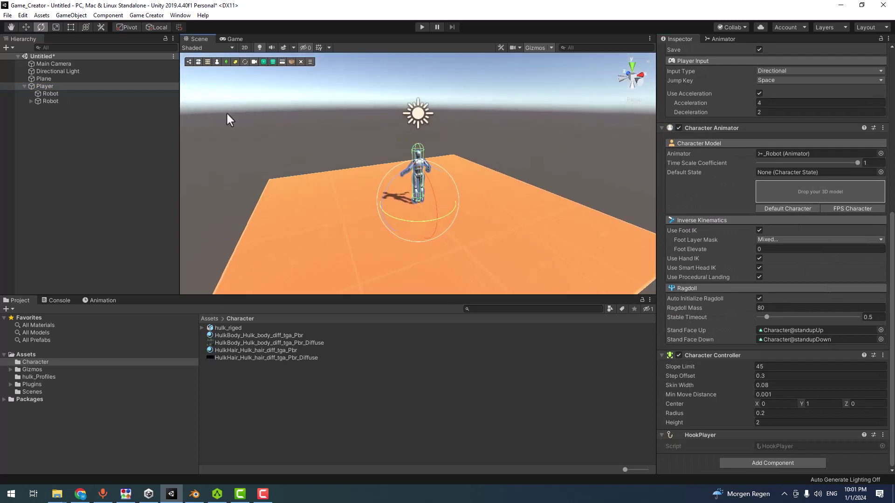
{"action": "left_click", "coordinate": [40, 99]}
{"action": "left_click", "coordinate": [45, 95]}
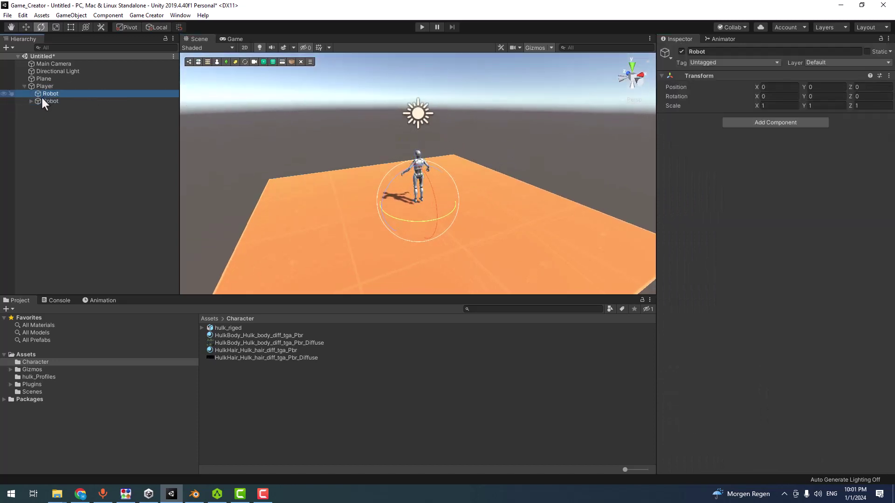
{"action": "key", "text": "Delete"}
Step: Replace the Player's robot model with the rescaled hulk_riged model from the Character folder
{"action": "left_click", "coordinate": [41, 87]}
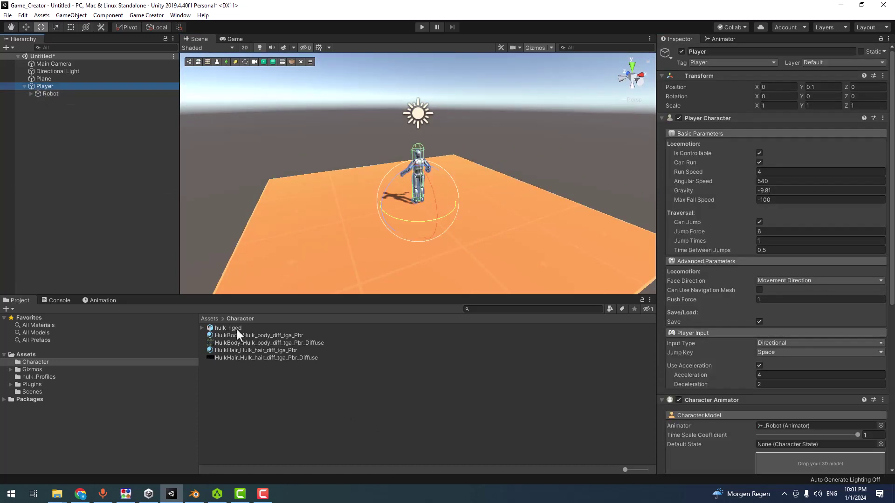
{"action": "left_click_drag", "start_coordinate": [229, 328], "coordinate": [809, 190]}
{"action": "scroll", "coordinate": [475, 176], "scroll_direction": "up", "scroll_amount": 5}
{"action": "left_click_drag", "start_coordinate": [457, 144], "coordinate": [423, 68], "text": "alt"}
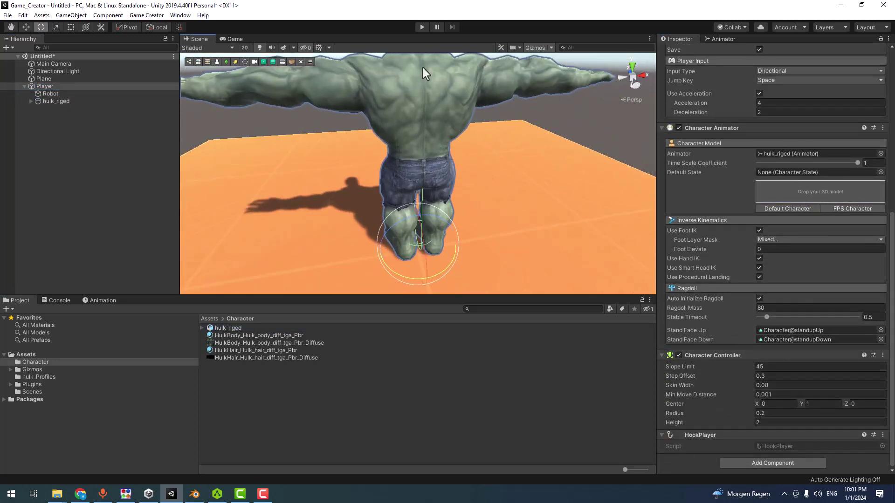
Step: Run the scene in play mode and test the Hulk player's walking in several directions and its jump
{"action": "left_click", "coordinate": [423, 27]}
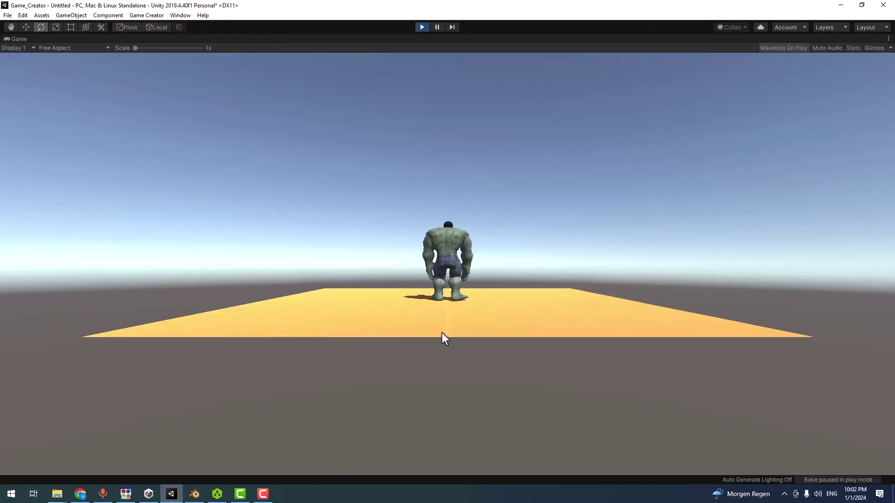
{"action": "key", "text": "d"}
{"action": "key", "text": "a"}
{"action": "key", "text": "d"}
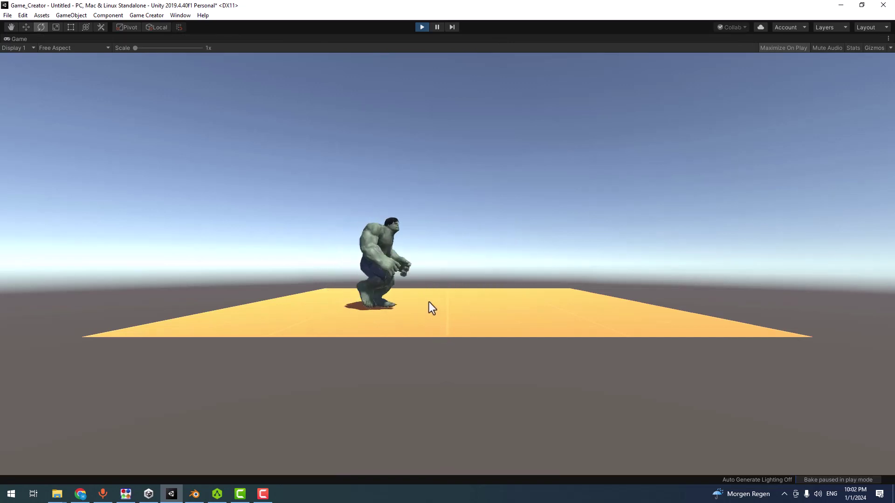
{"action": "key", "text": "space"}
{"action": "key", "text": "a"}
{"action": "key", "text": "w"}
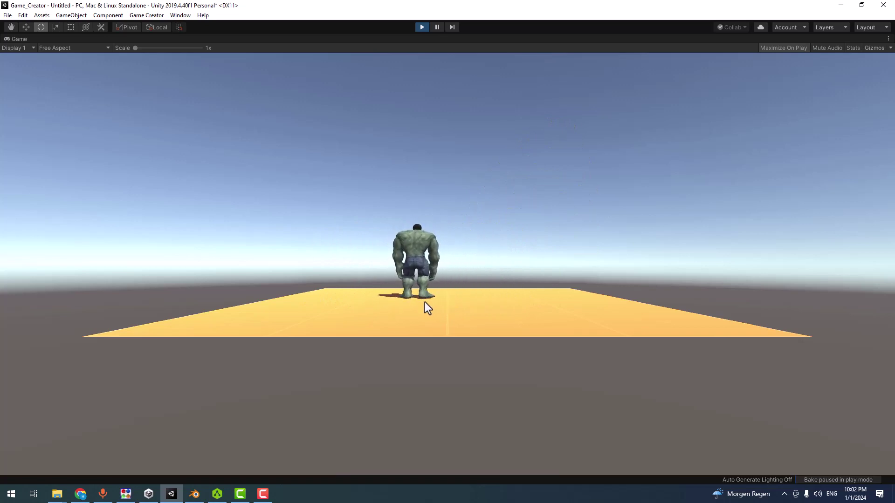
{"action": "key", "text": "d"}
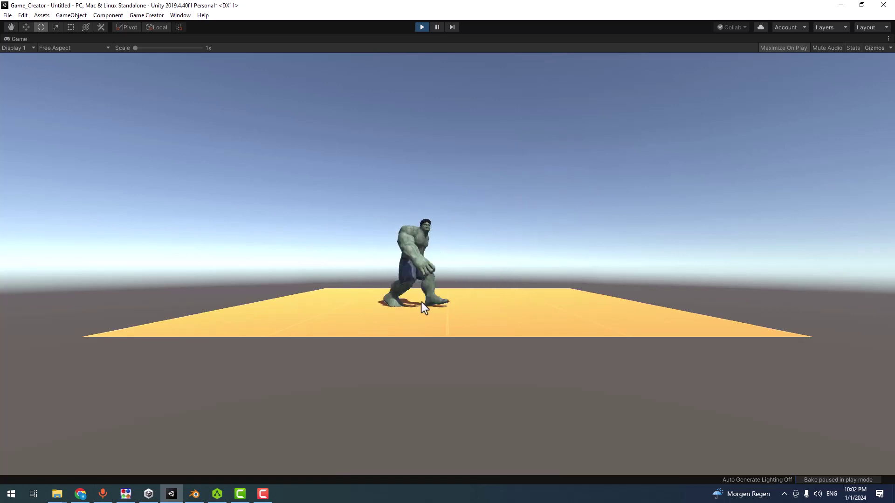
{"action": "key", "text": "a"}
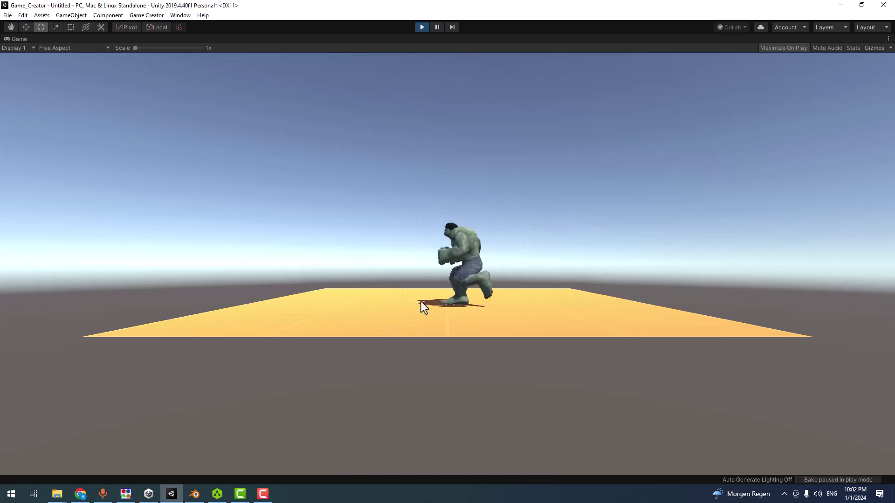
{"action": "key", "text": "d"}
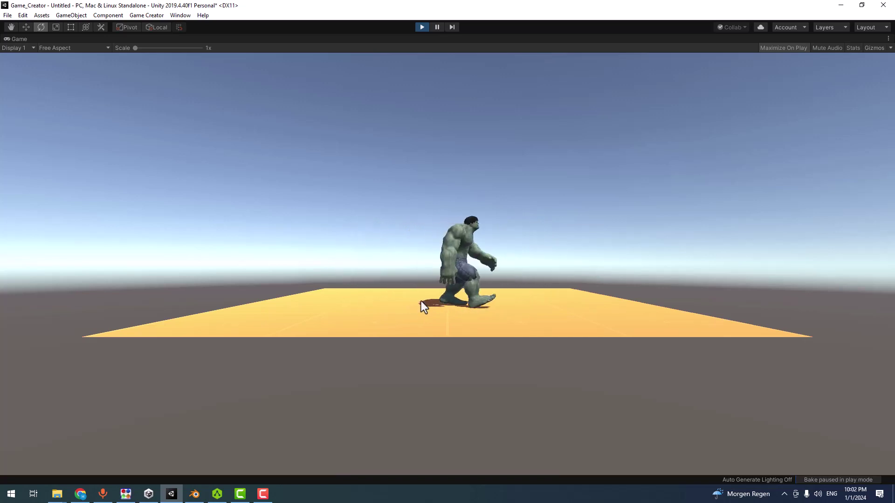